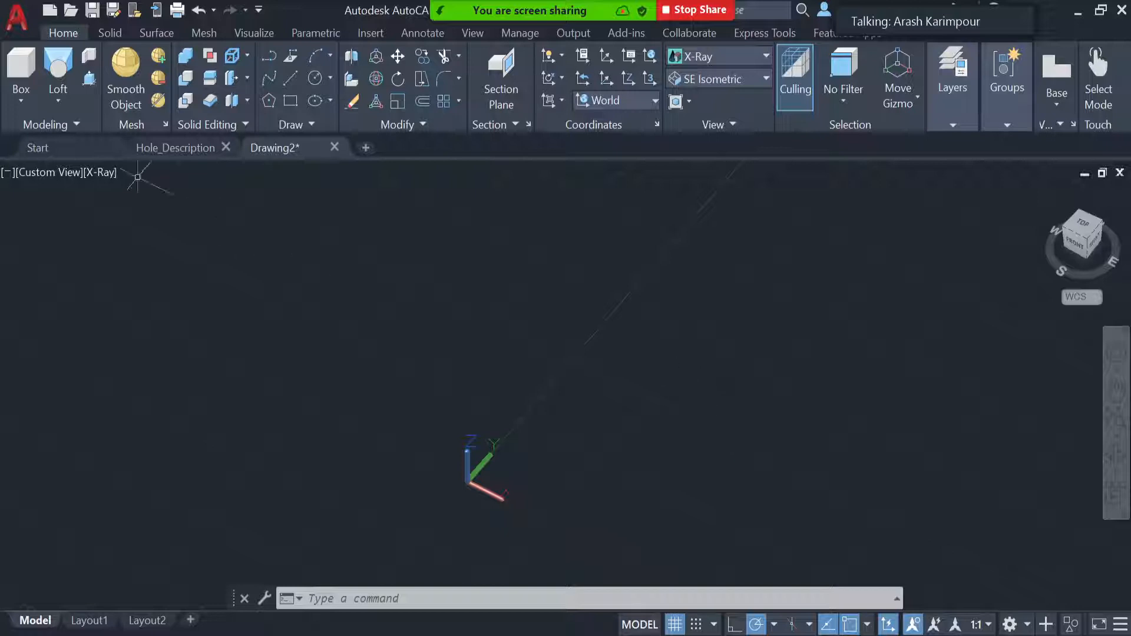
# - Switch to the Hole_Description drawing and examine the counterbored and countersunk hole models beside their cubes
pyautogui.click(172, 146)
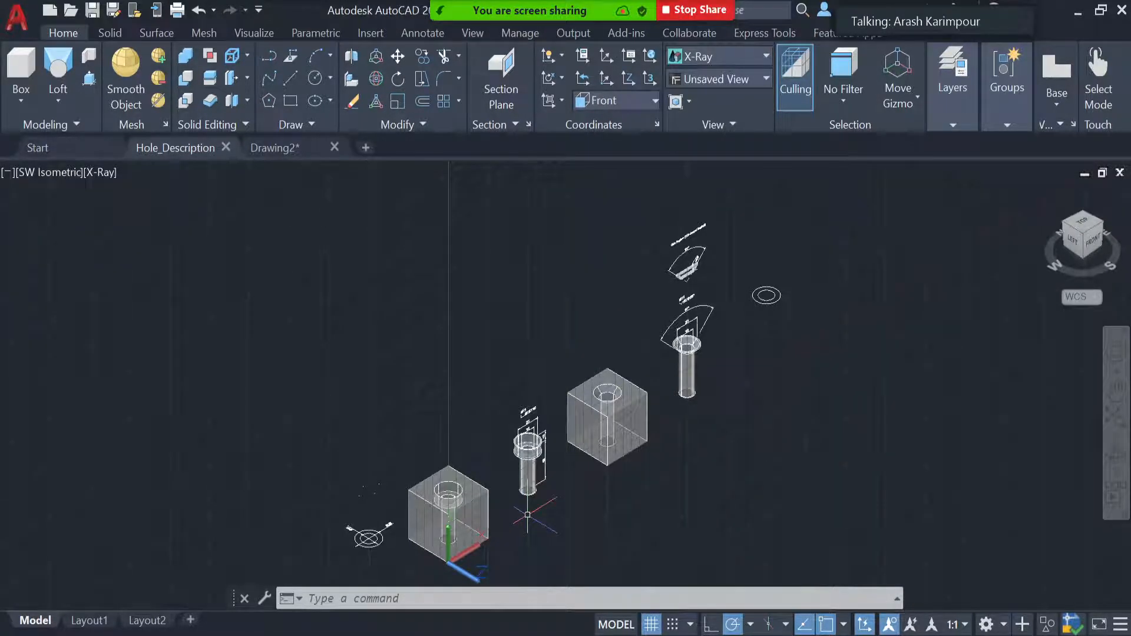
pyautogui.scroll(5, 527, 514)
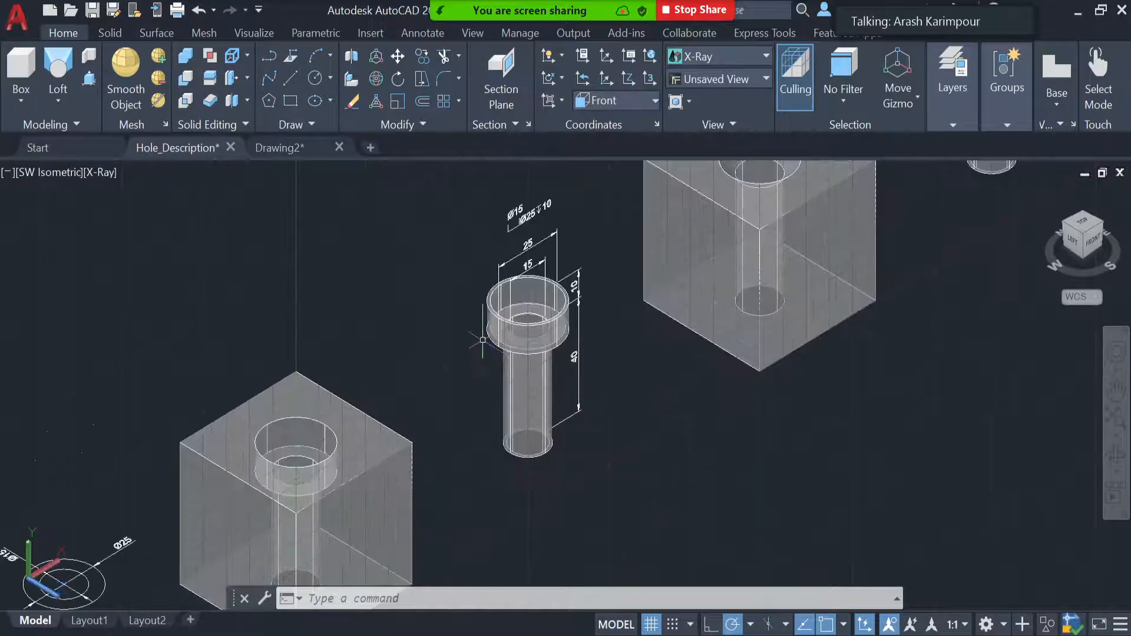
pyautogui.scroll(2, 455, 322)
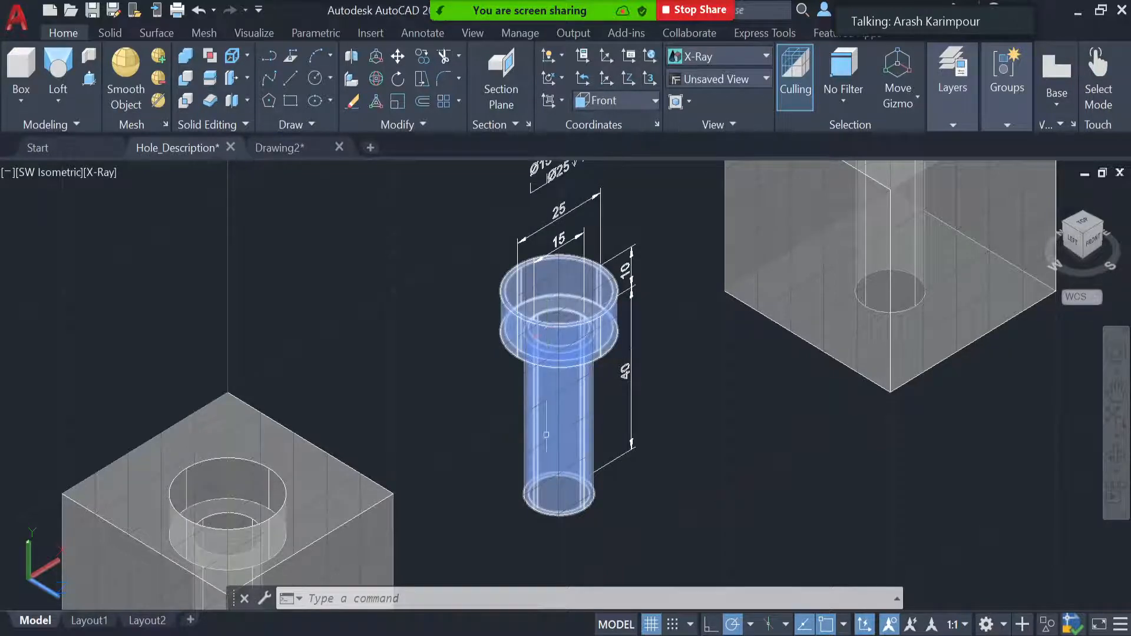
pyautogui.scroll(-5, 884, 440)
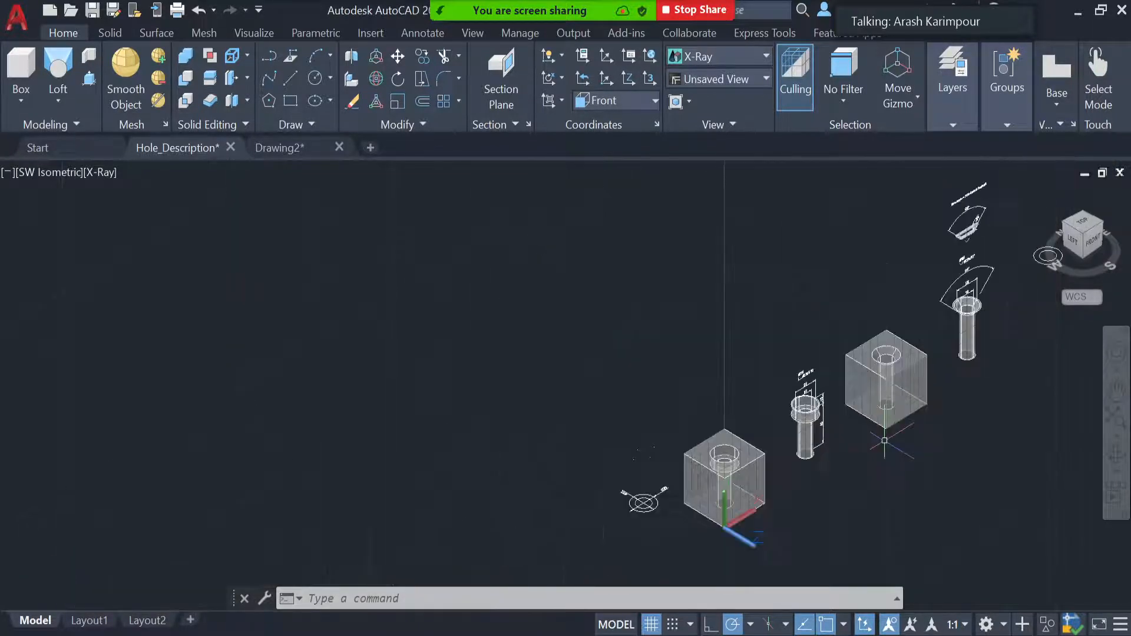
pyautogui.scroll(4, 1013, 334)
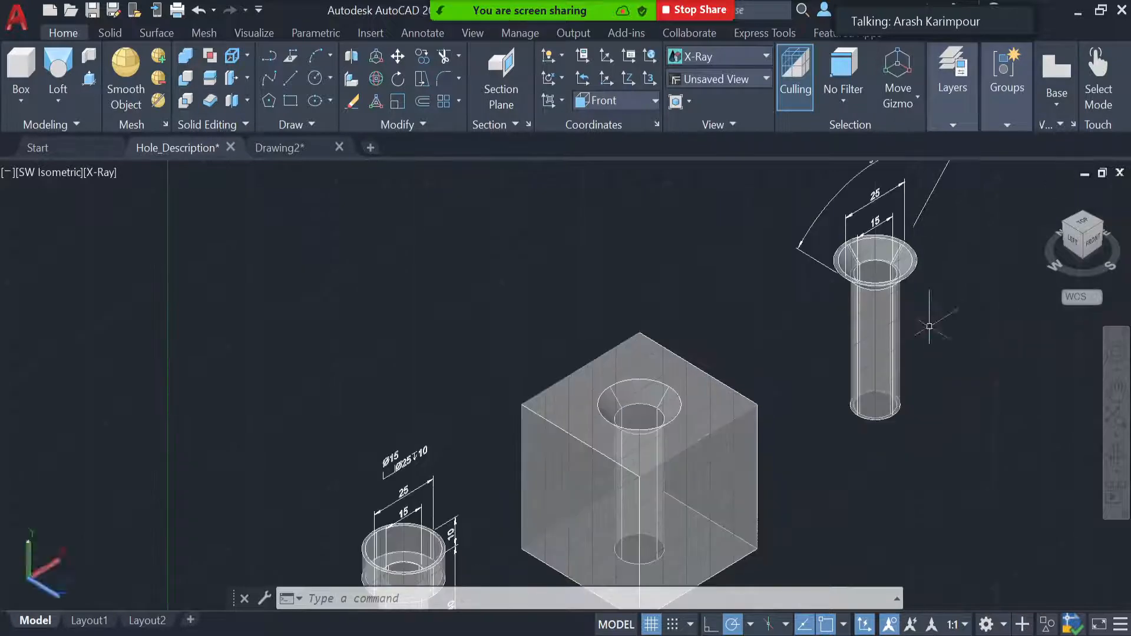
pyautogui.scroll(2, 930, 326)
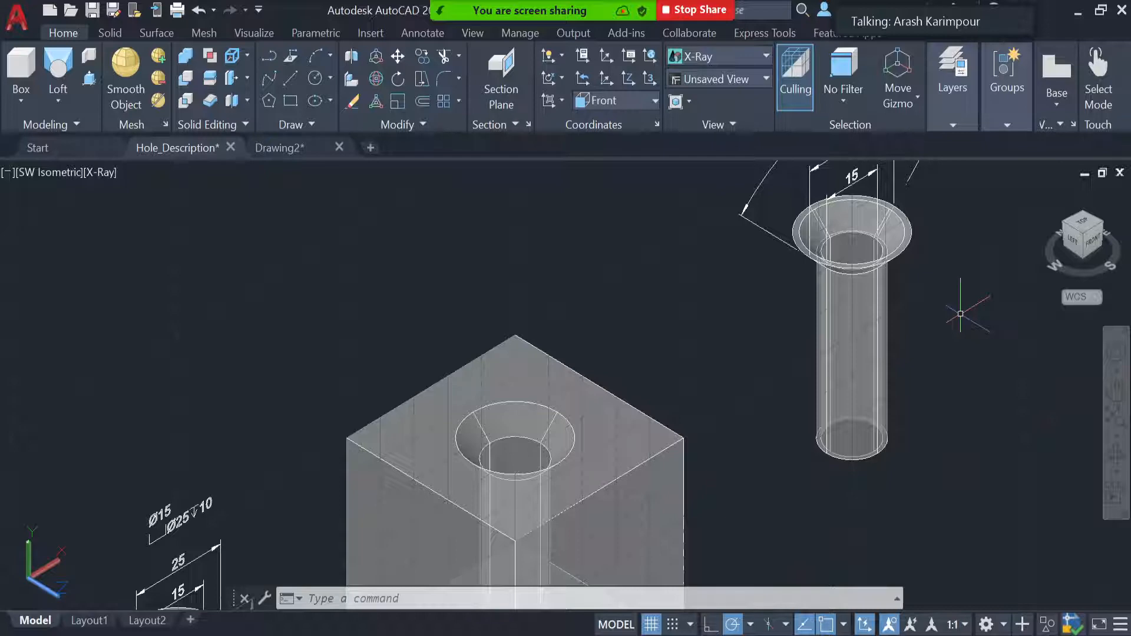
pyautogui.scroll(-5, 960, 314)
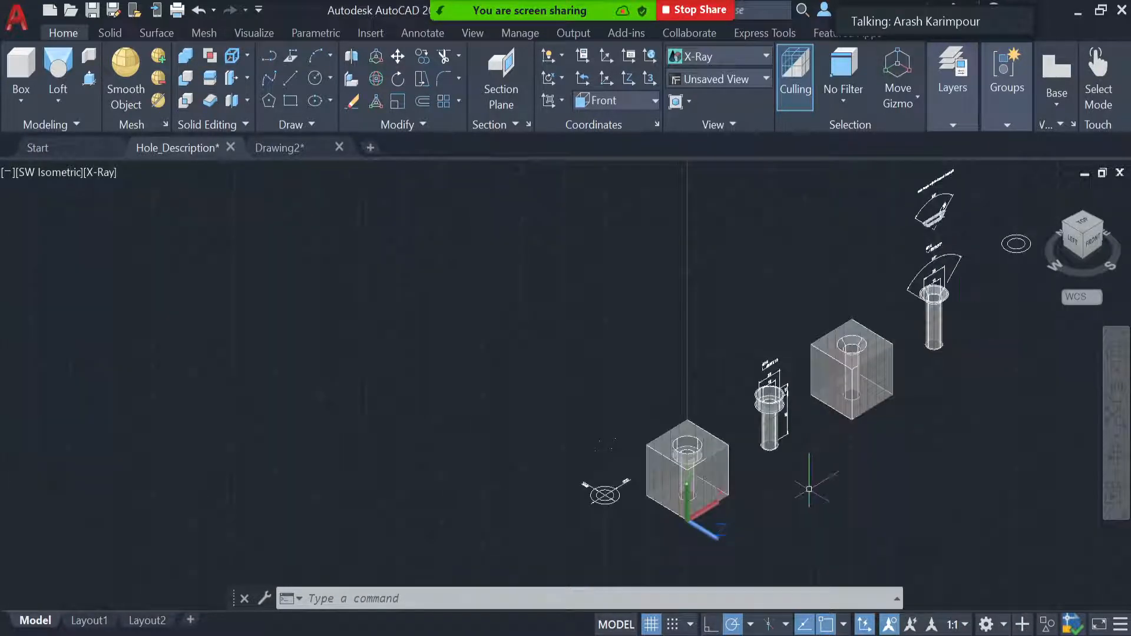
pyautogui.scroll(1, 790, 464)
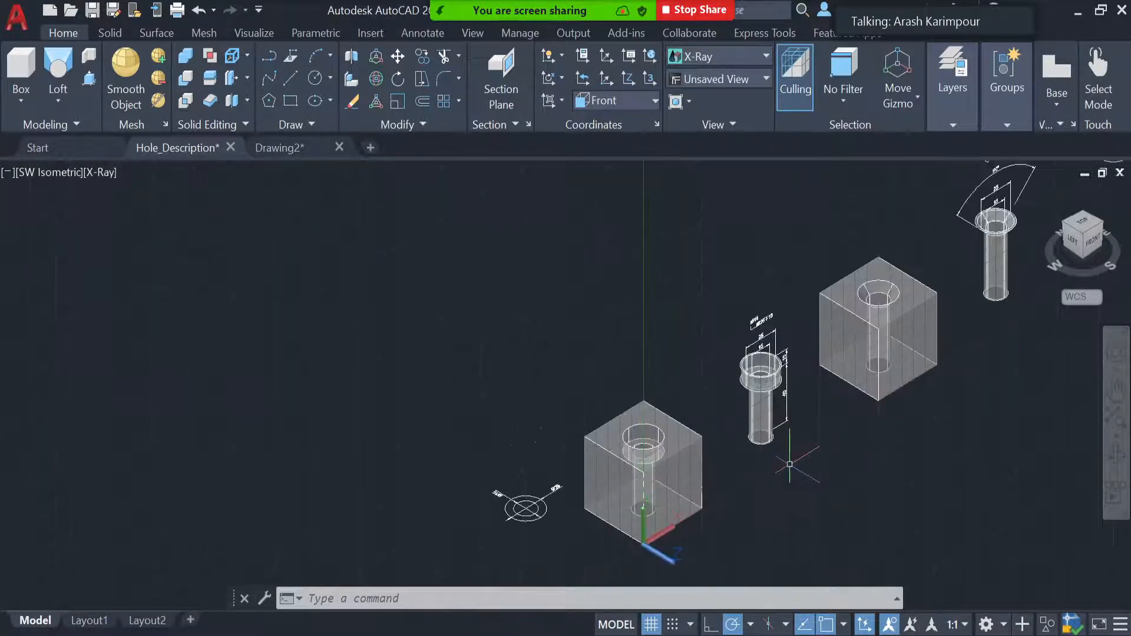
pyautogui.scroll(1, 789, 464)
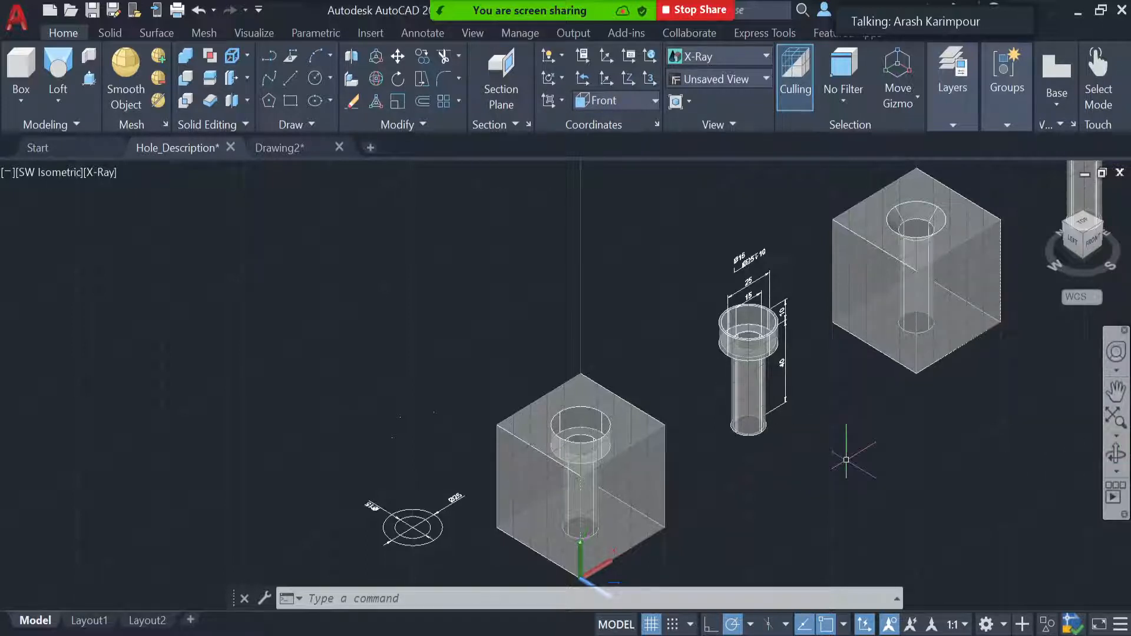
pyautogui.press('Escape')
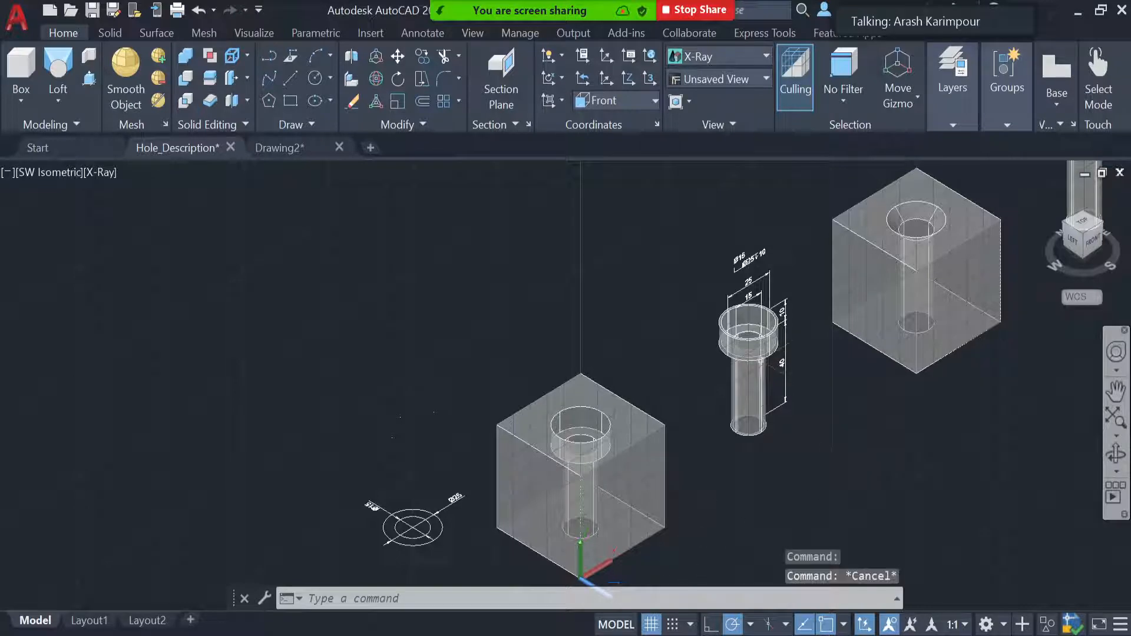
# - Orbit the hole models with 3DORBIT to a near-front view that shows the counterbore's dimensions face-on
pyautogui.scroll(2, 760, 357)
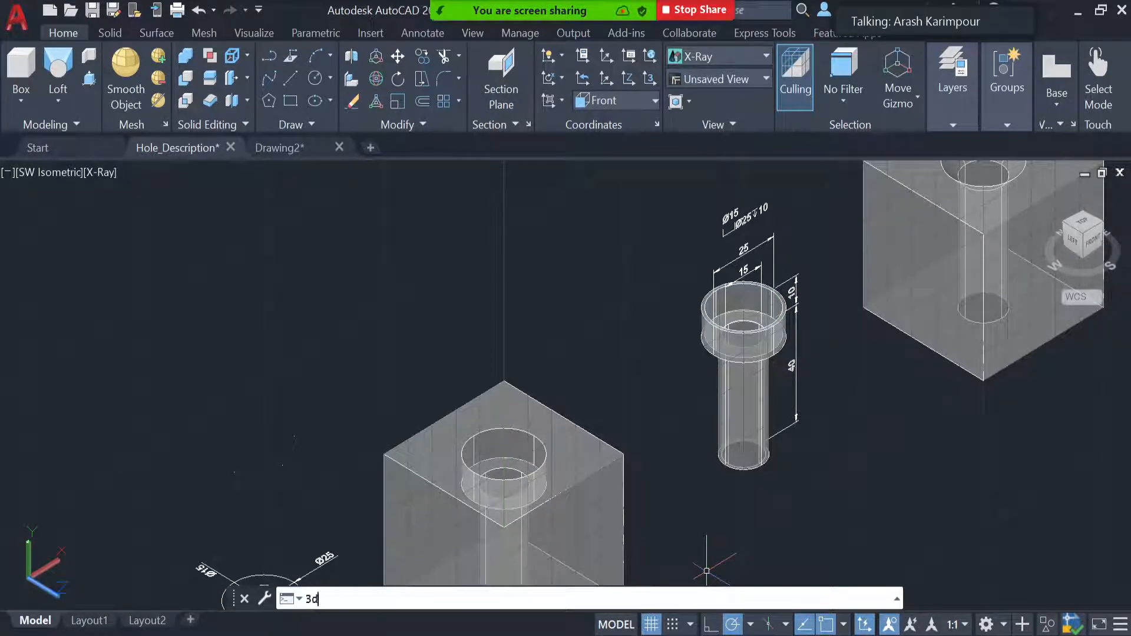
pyautogui.write('o')
pyautogui.press('Return')
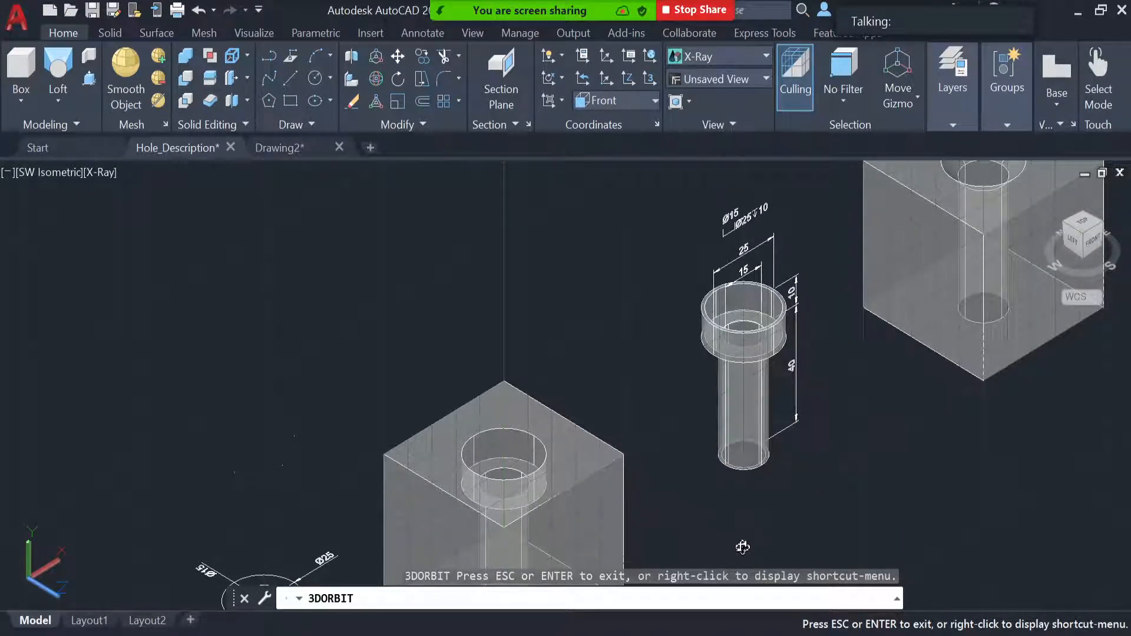
pyautogui.moveTo(832, 481); pyautogui.dragTo(763, 462)
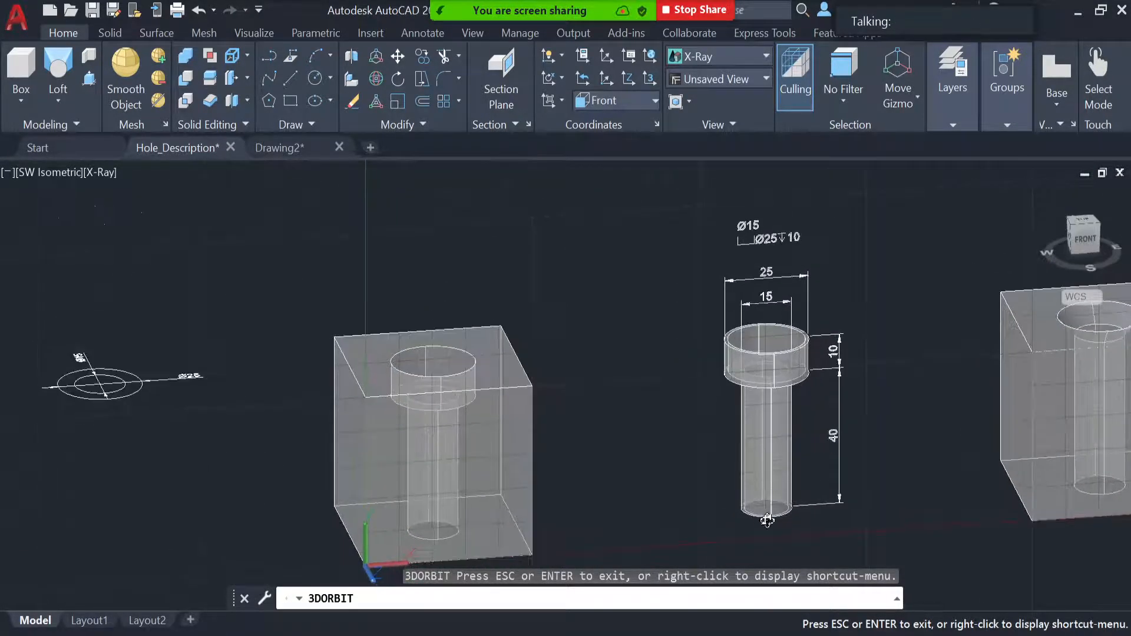
pyautogui.press('Escape')
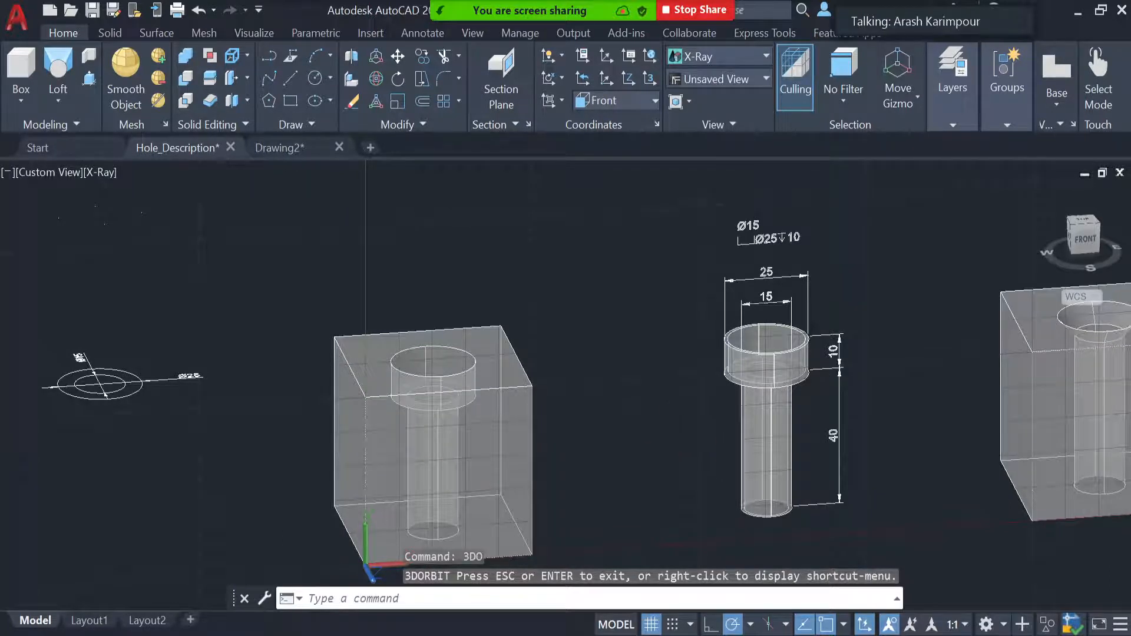
pyautogui.moveTo(669, 449); pyautogui.dragTo(682, 397, button='middle')
pyautogui.press('Escape')
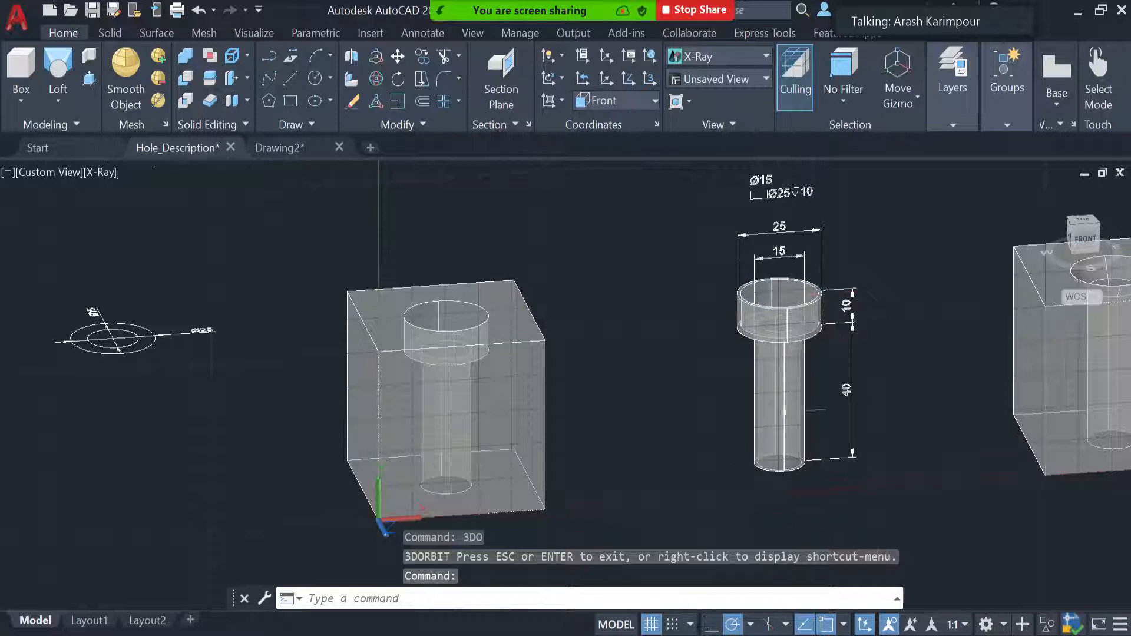
# - Examine the counterbore's hole callout and its diameter and depth dimensions, comparing them with the hole in the neighbouring cube
pyautogui.click(784, 406)
pyautogui.press('Escape')
pyautogui.scroll(2, 855, 178)
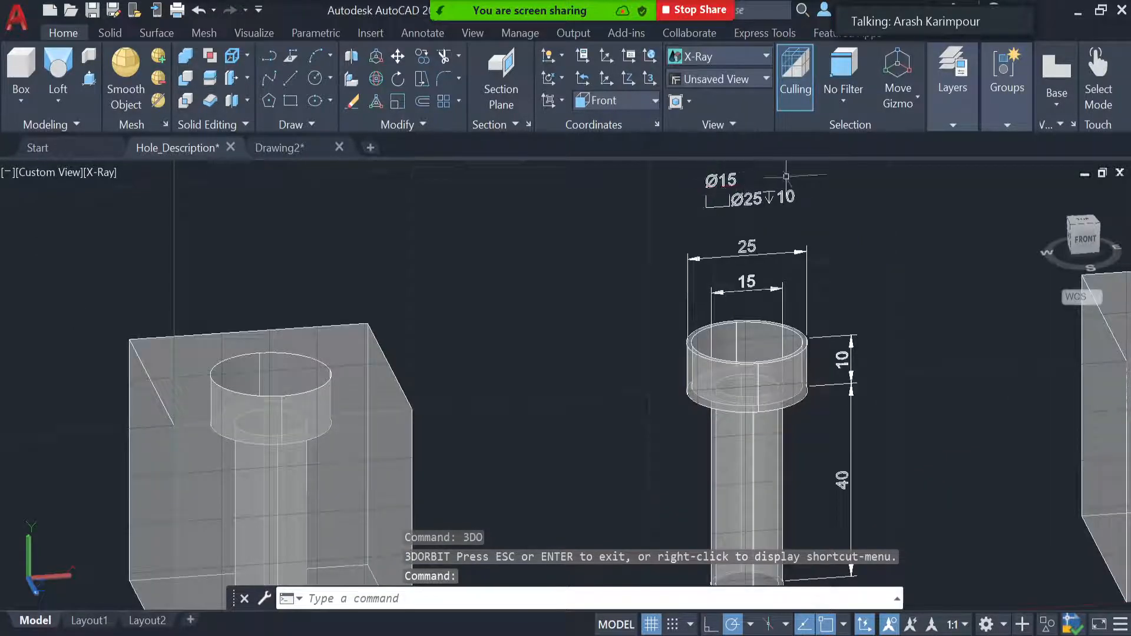
pyautogui.click(836, 209)
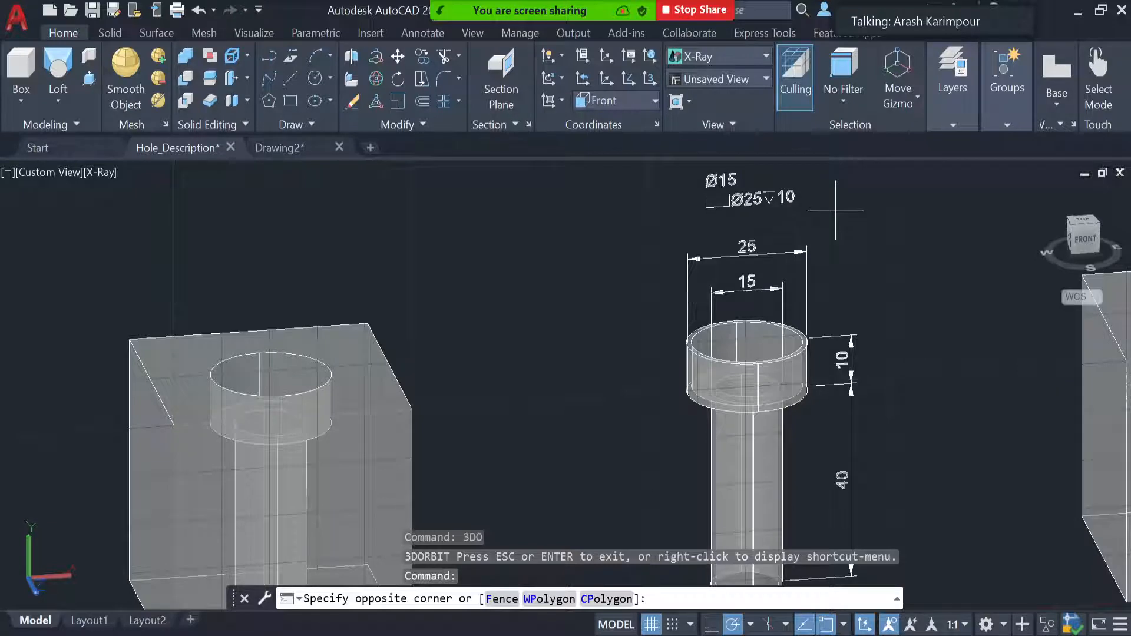
pyautogui.press('Escape')
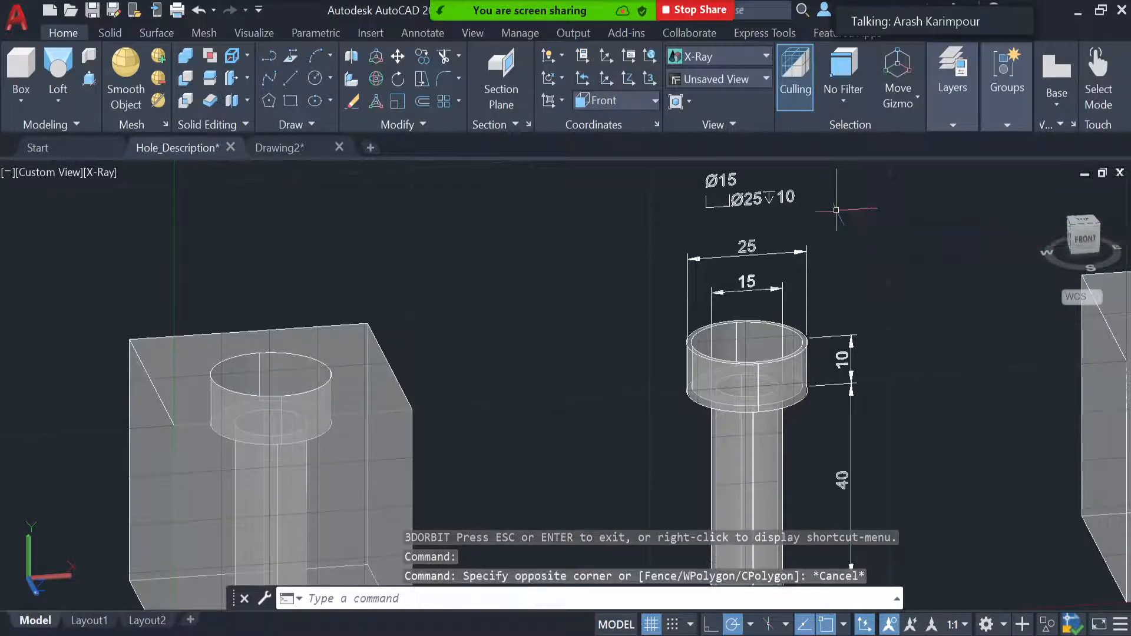
pyautogui.moveTo(846, 212); pyautogui.dragTo(770, 250, button='middle')
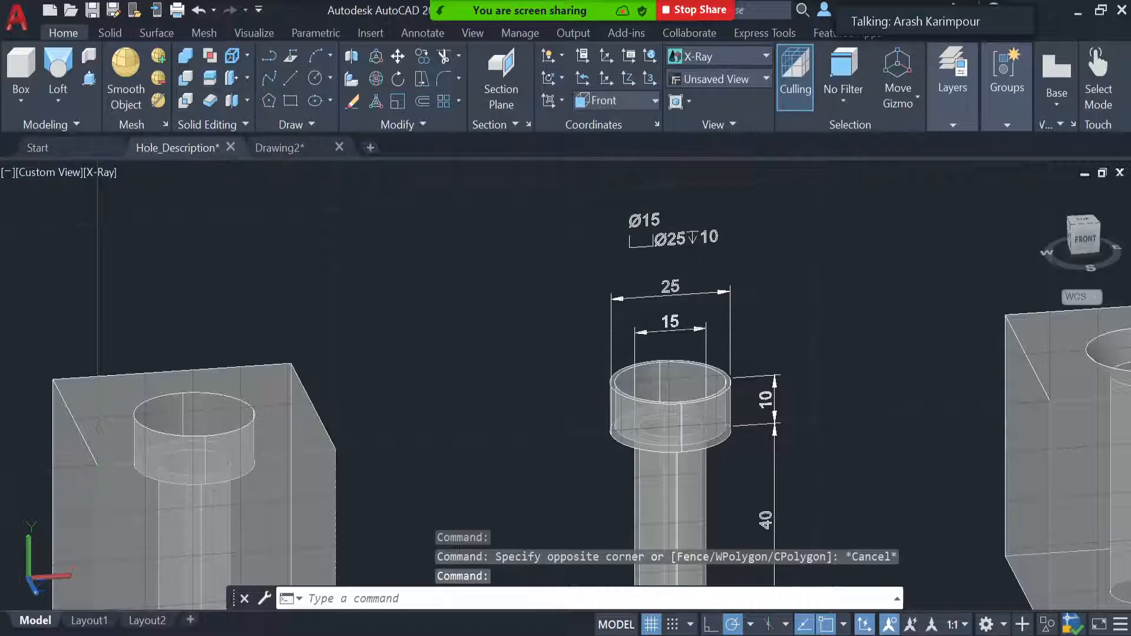
pyautogui.moveTo(859, 441); pyautogui.dragTo(845, 404, button='middle')
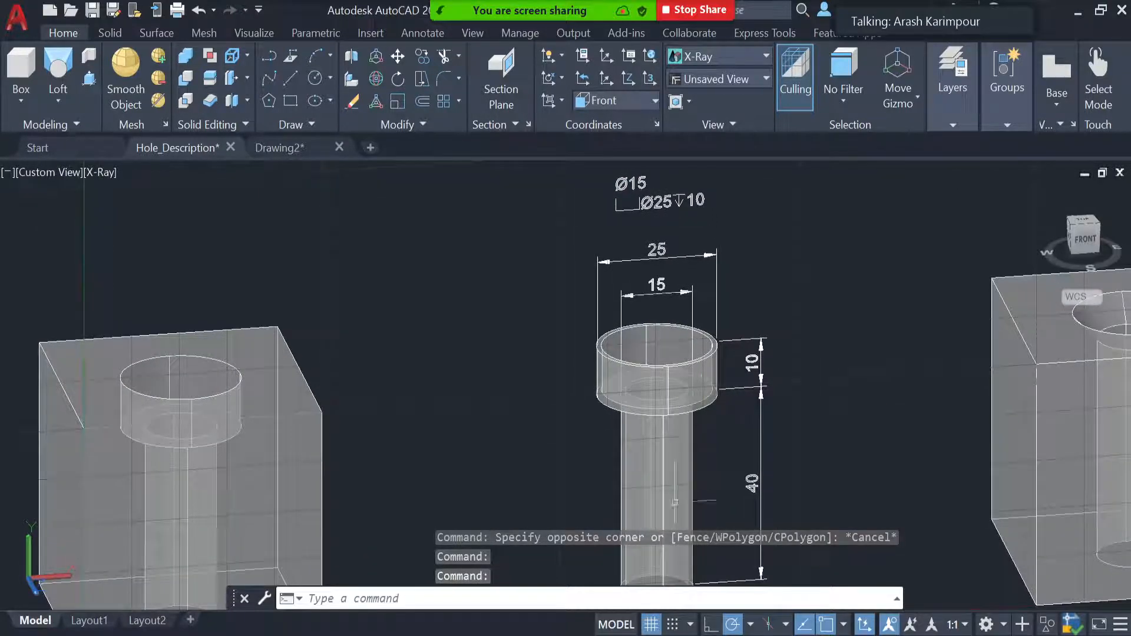
pyautogui.scroll(-2, 844, 416)
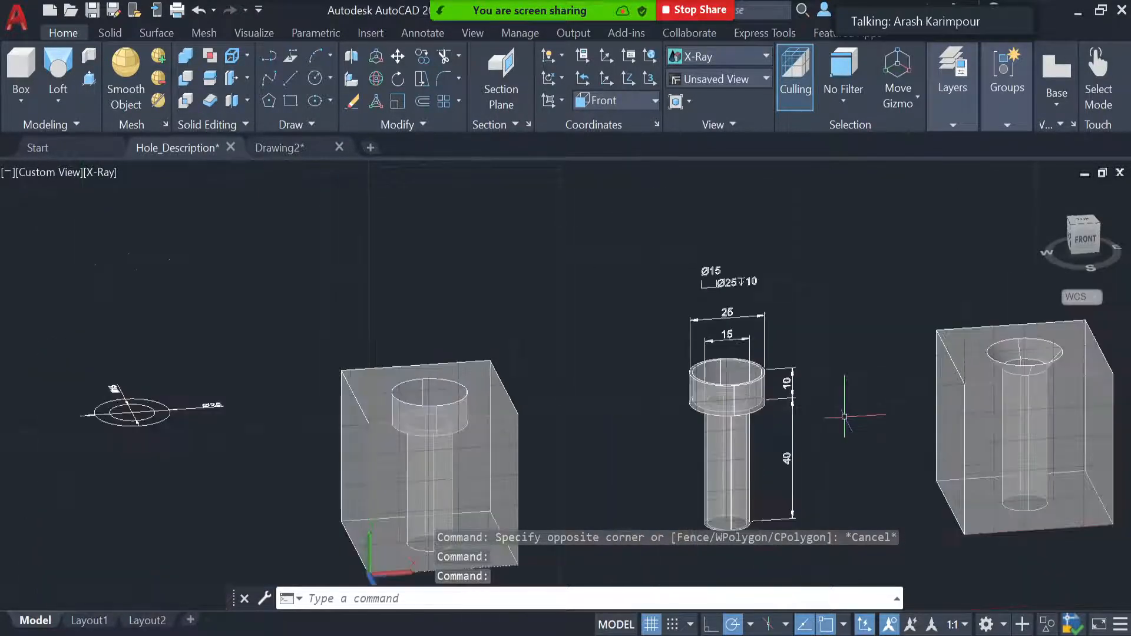
pyautogui.scroll(2, 844, 416)
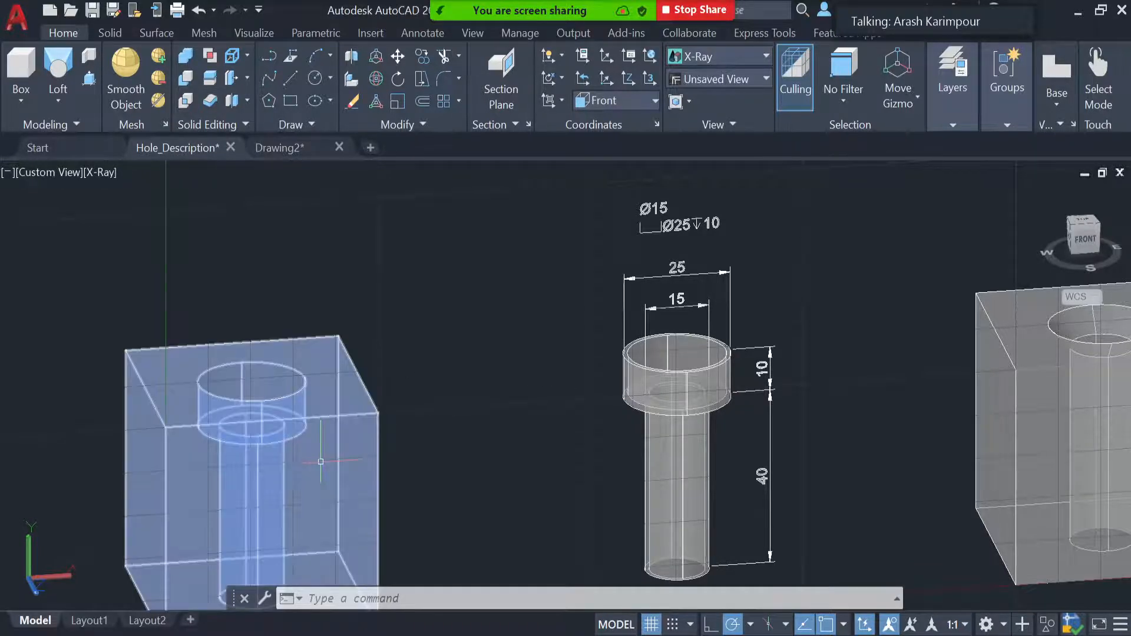
pyautogui.moveTo(321, 461)
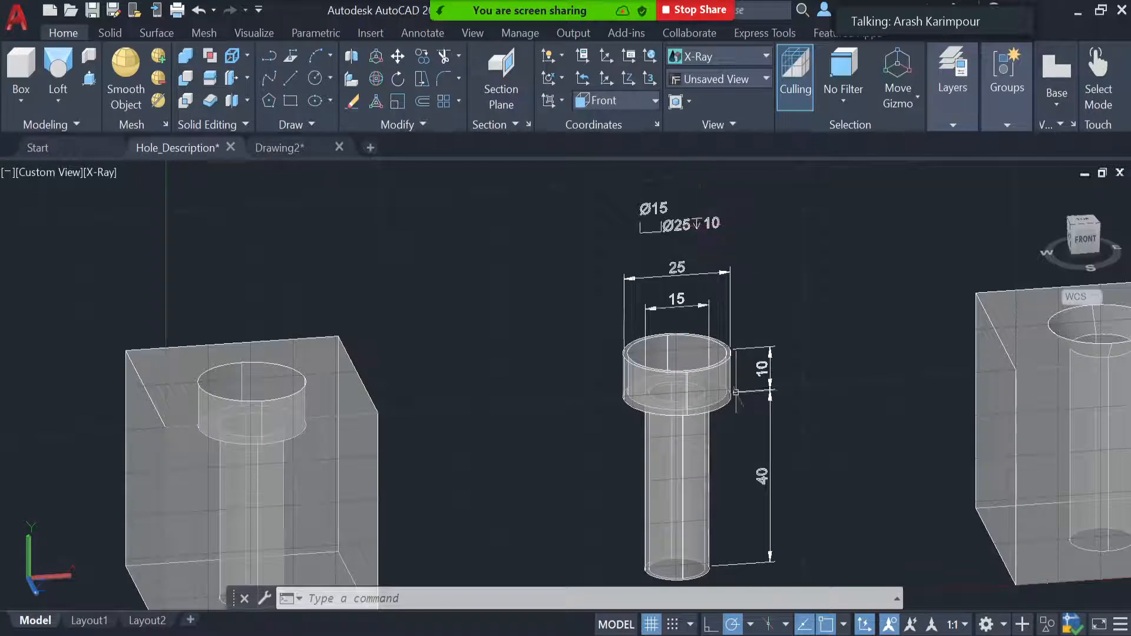
# - In Drawing2, create a solid box 50 by 50 with a height of 50, starting from corner 0,0
pyautogui.click(297, 150)
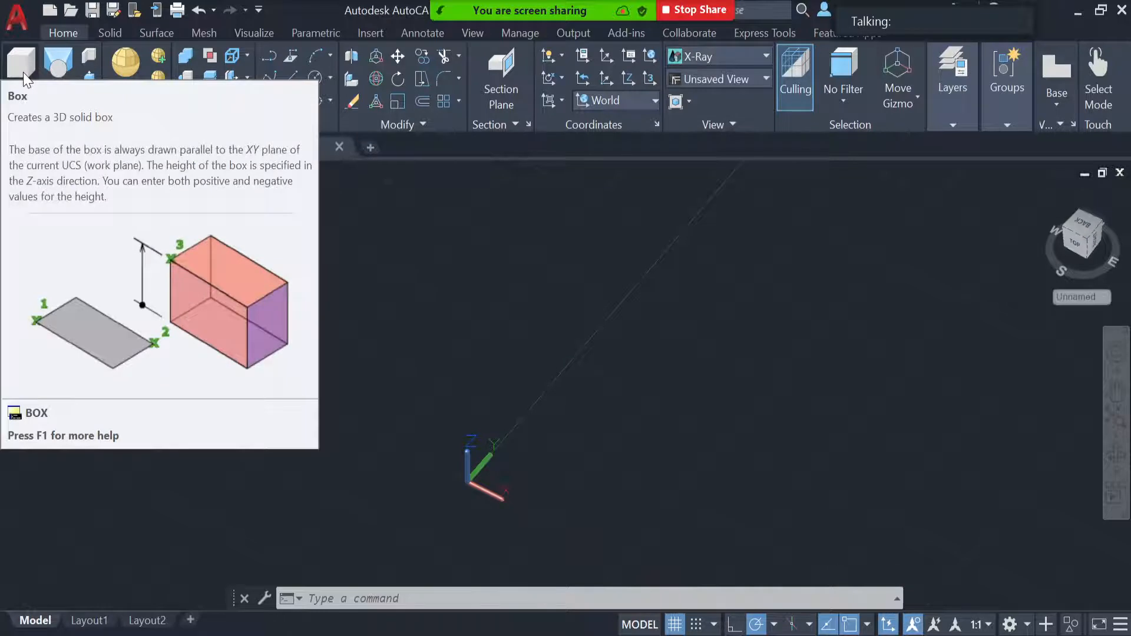
pyautogui.click(23, 69)
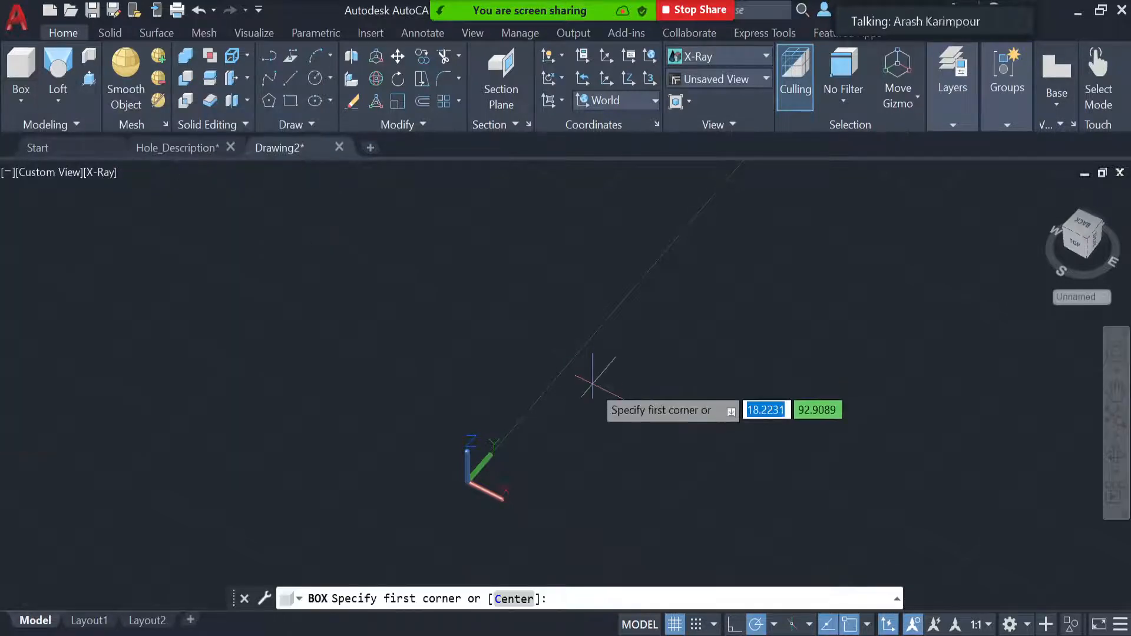
pyautogui.press('Tab')
pyautogui.write('0')
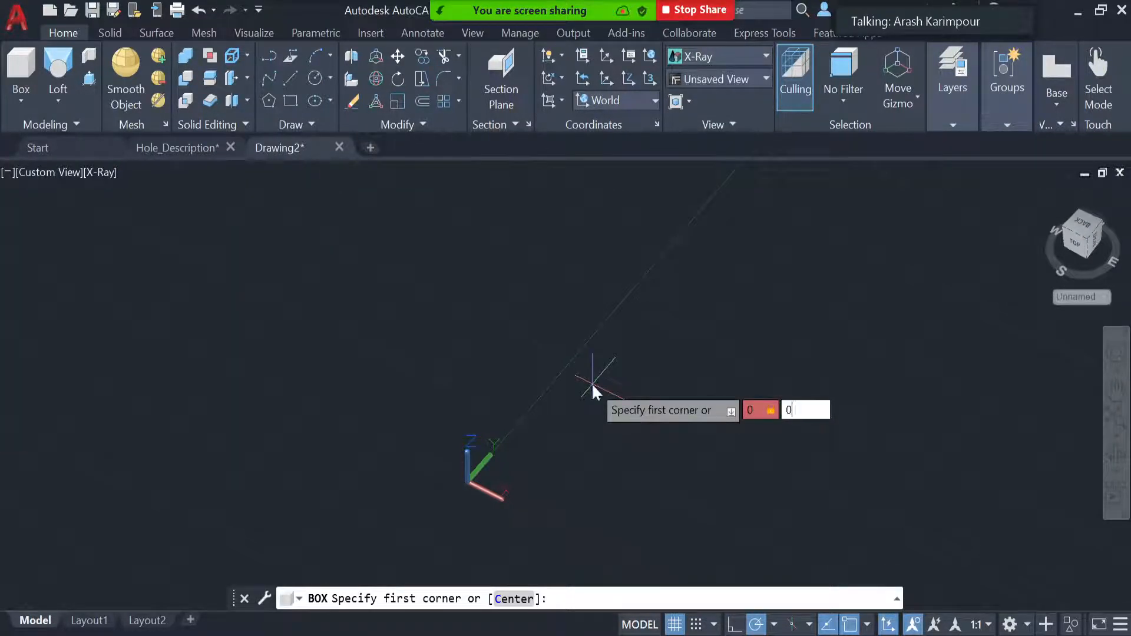
pyautogui.press('Return')
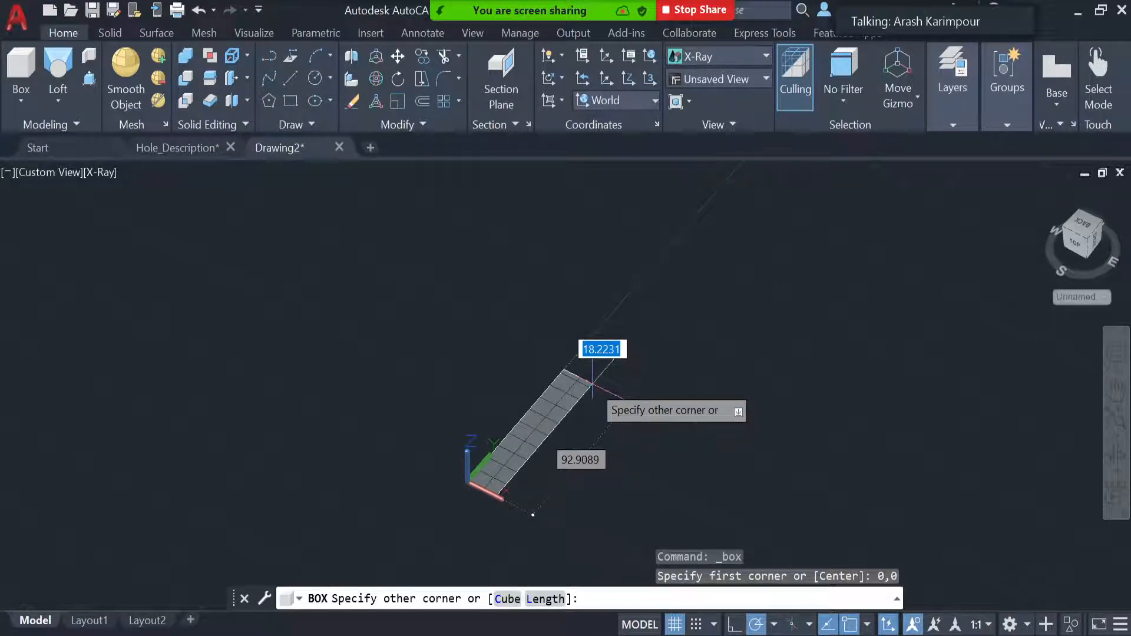
pyautogui.write('50')
pyautogui.press('Tab')
pyautogui.write('50')
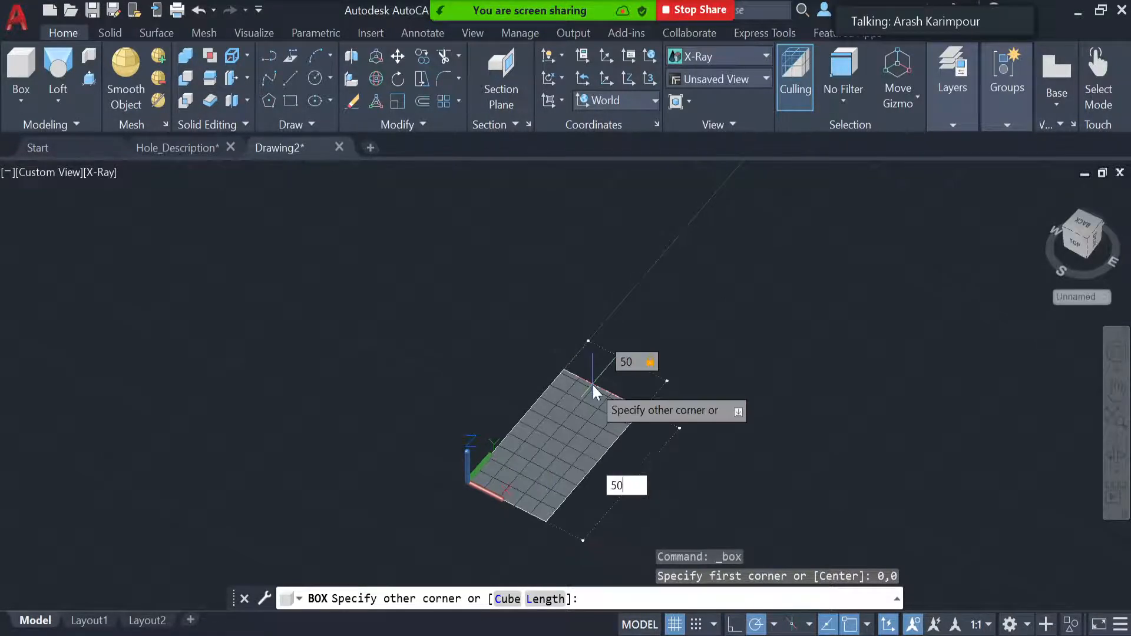
pyautogui.press('Tab')
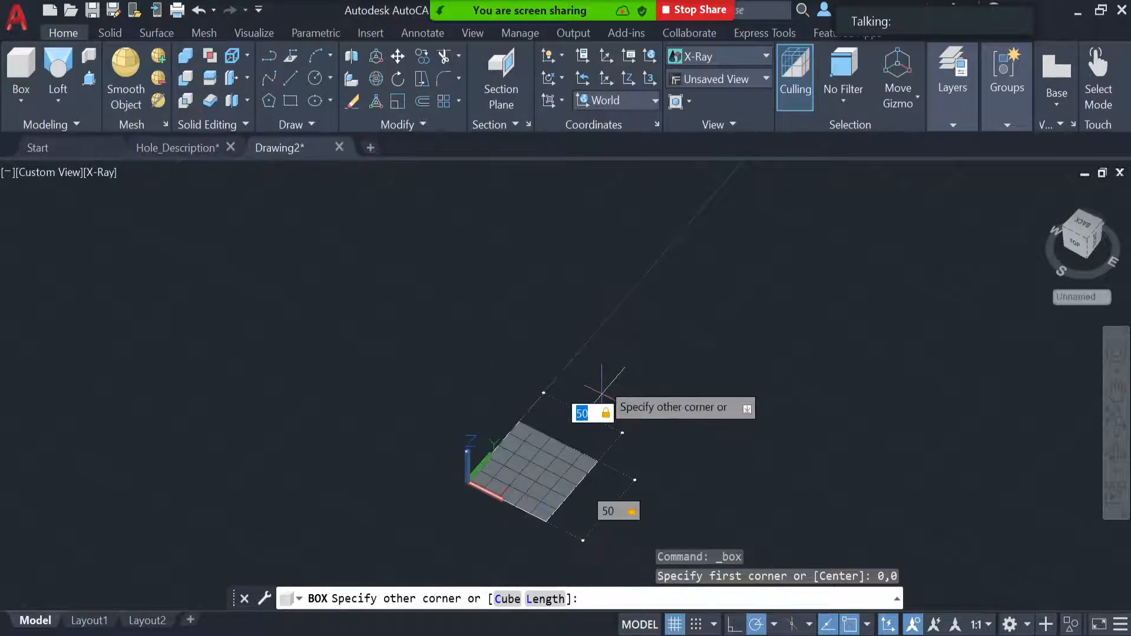
pyautogui.press('Return')
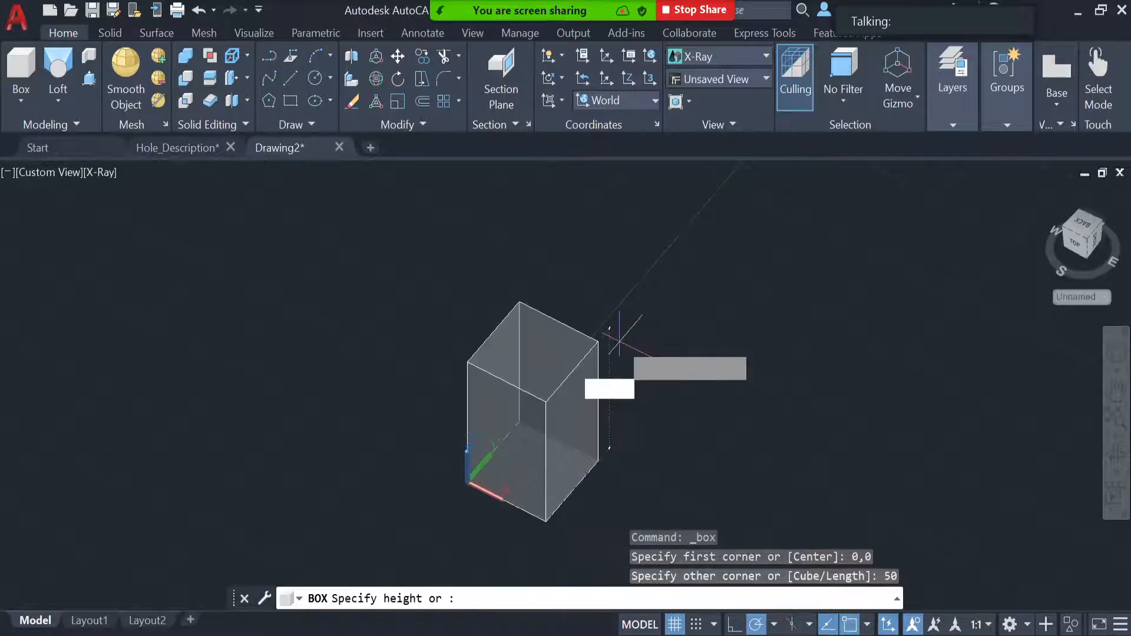
pyautogui.write('50')
pyautogui.press('Return')
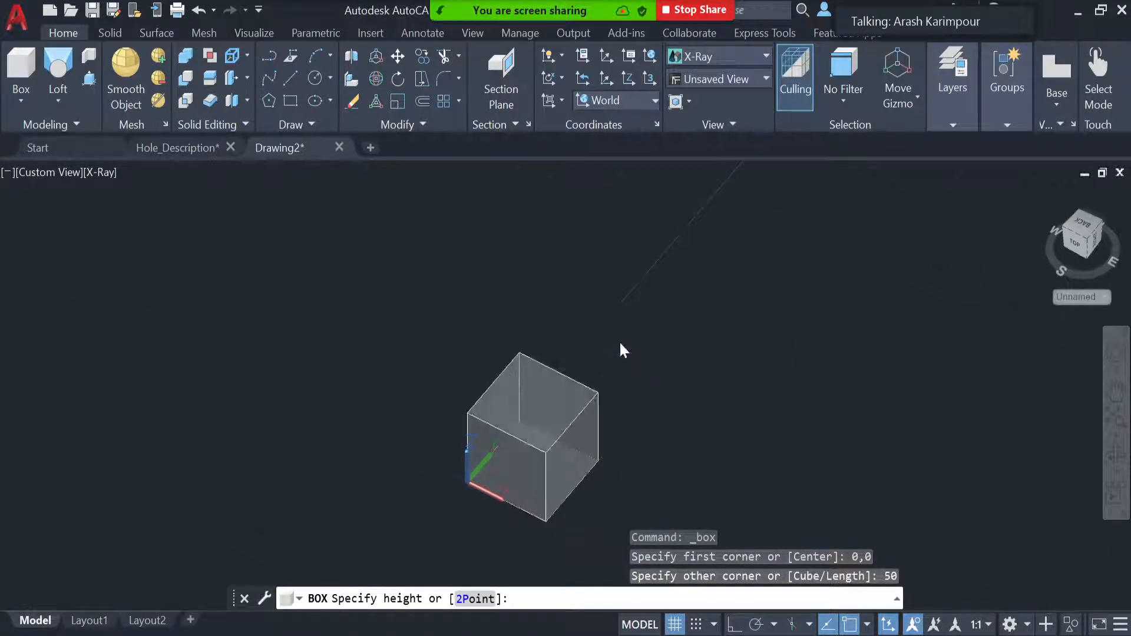
# - Set the view to SW Isometric, then orbit and enlarge the box so its front, right and top faces show
pyautogui.click(723, 80)
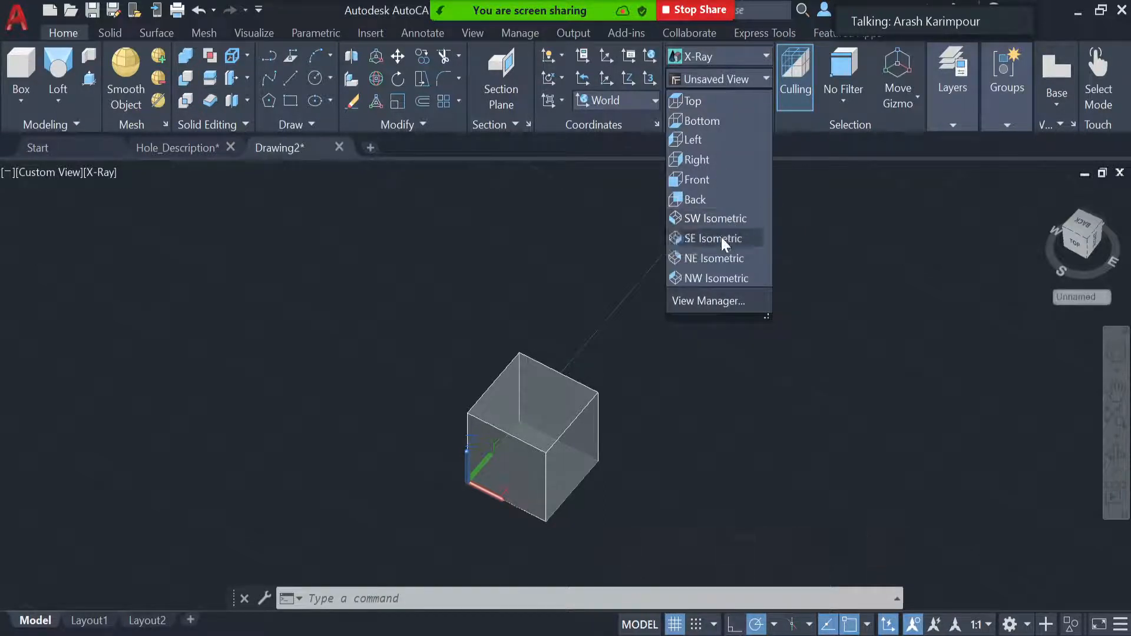
pyautogui.click(723, 220)
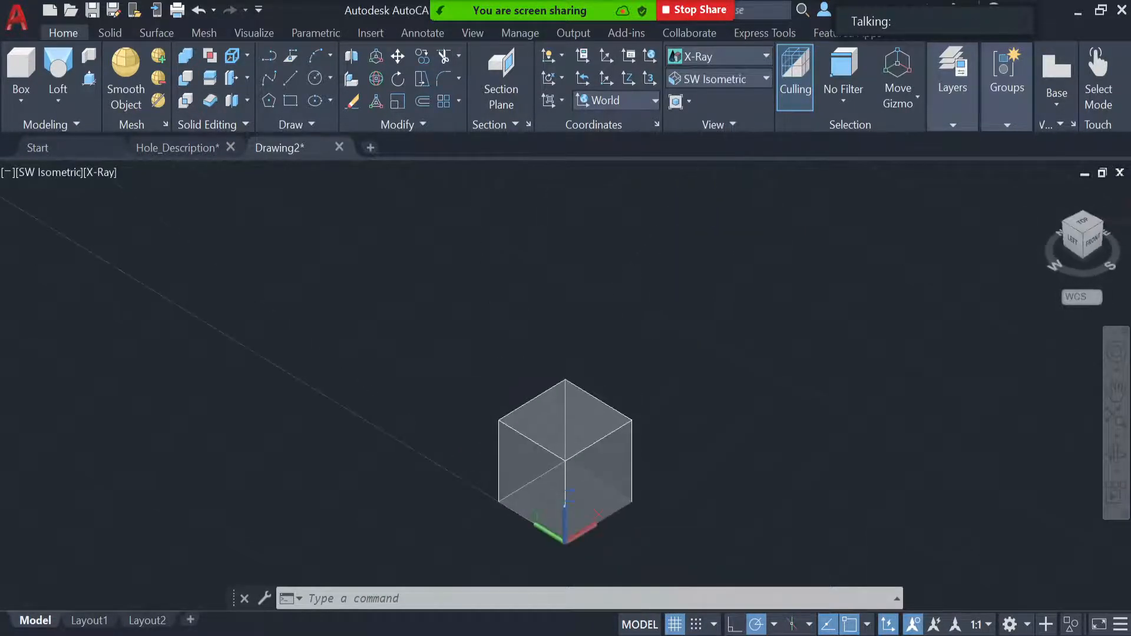
pyautogui.click(1116, 454)
pyautogui.moveTo(695, 456)
pyautogui.mouseDown()
pyautogui.moveTo(600, 423)
pyautogui.moveTo(575, 444)
pyautogui.moveTo(587, 452)
pyautogui.mouseUp()
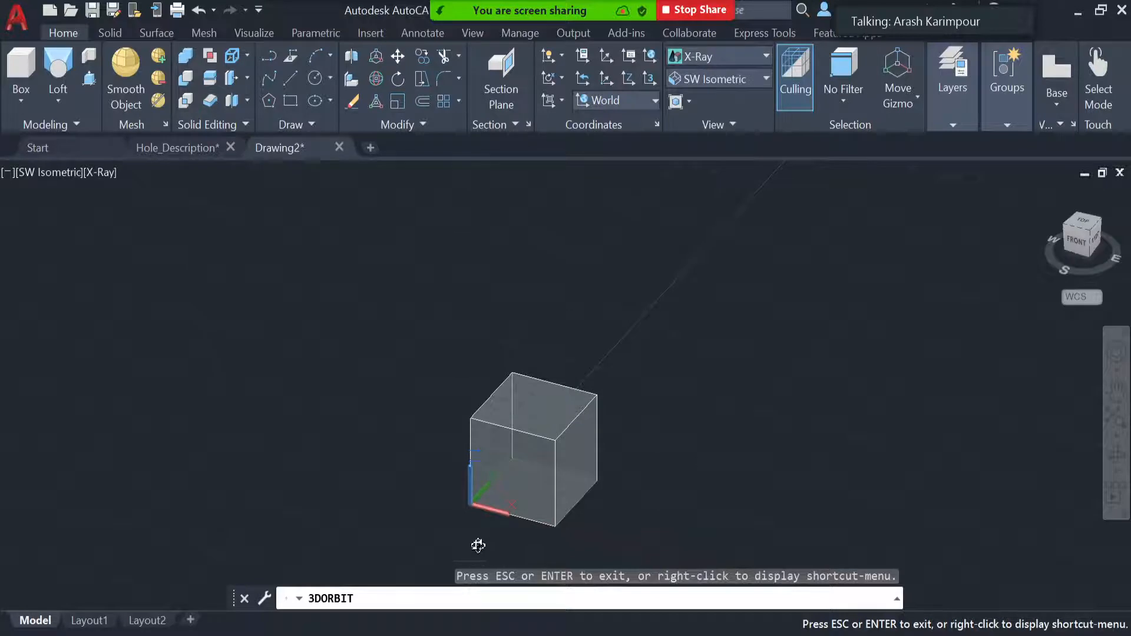
pyautogui.press('Escape')
pyautogui.scroll(3, 478, 545)
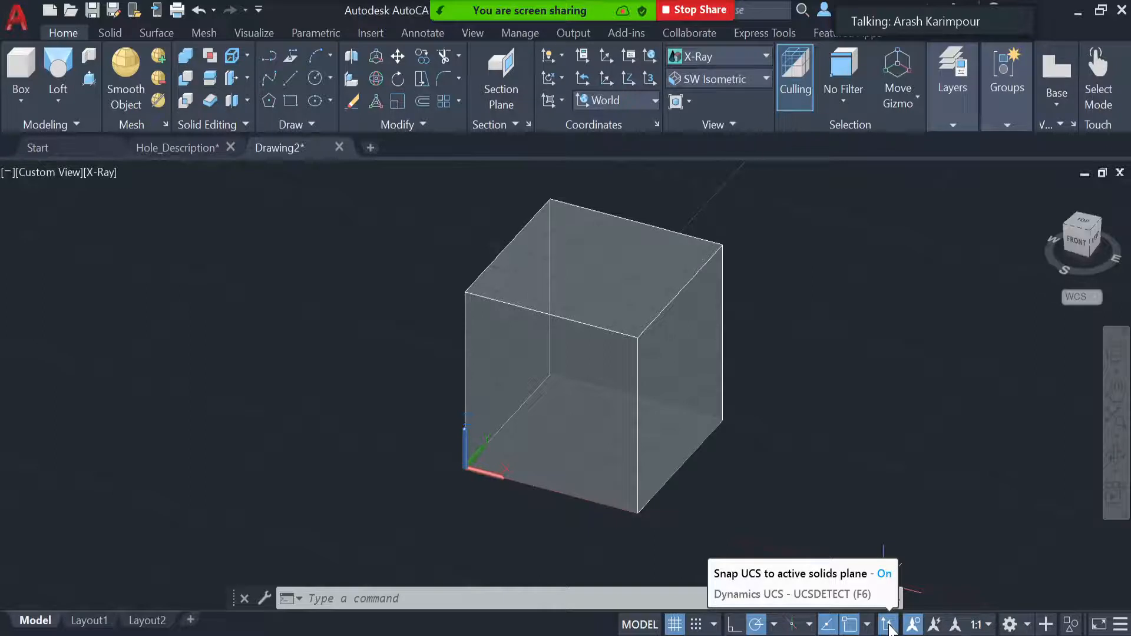
# - Check that Dynamic UCS is available among the status bar customization options, then turn Dynamic UCS off
pyautogui.click(1120, 626)
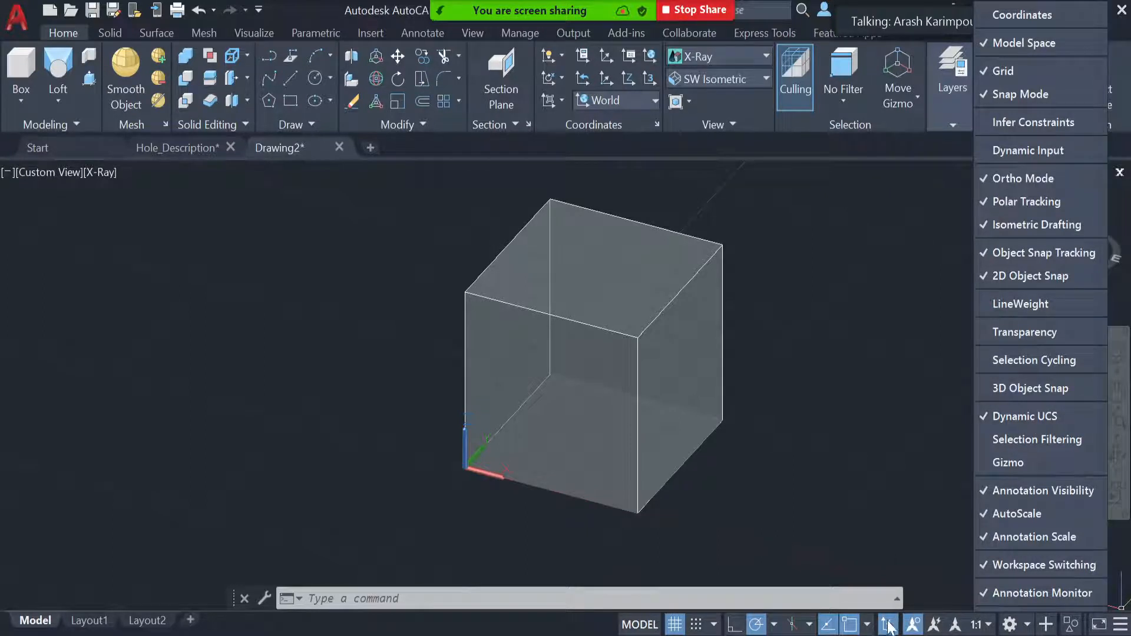
pyautogui.click(933, 545)
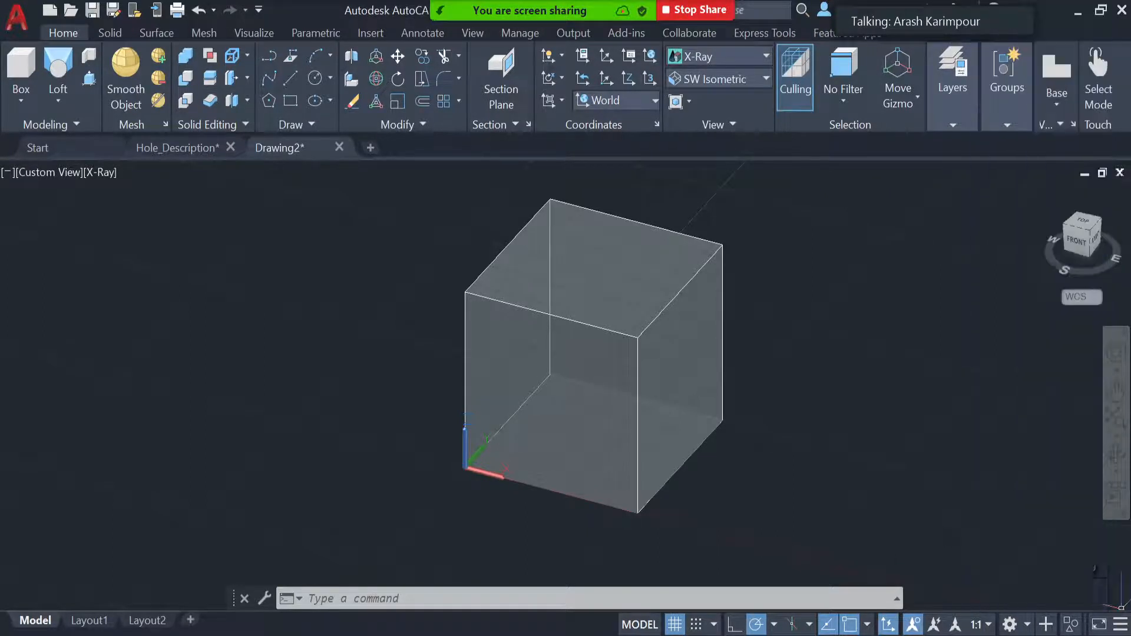
pyautogui.click(889, 626)
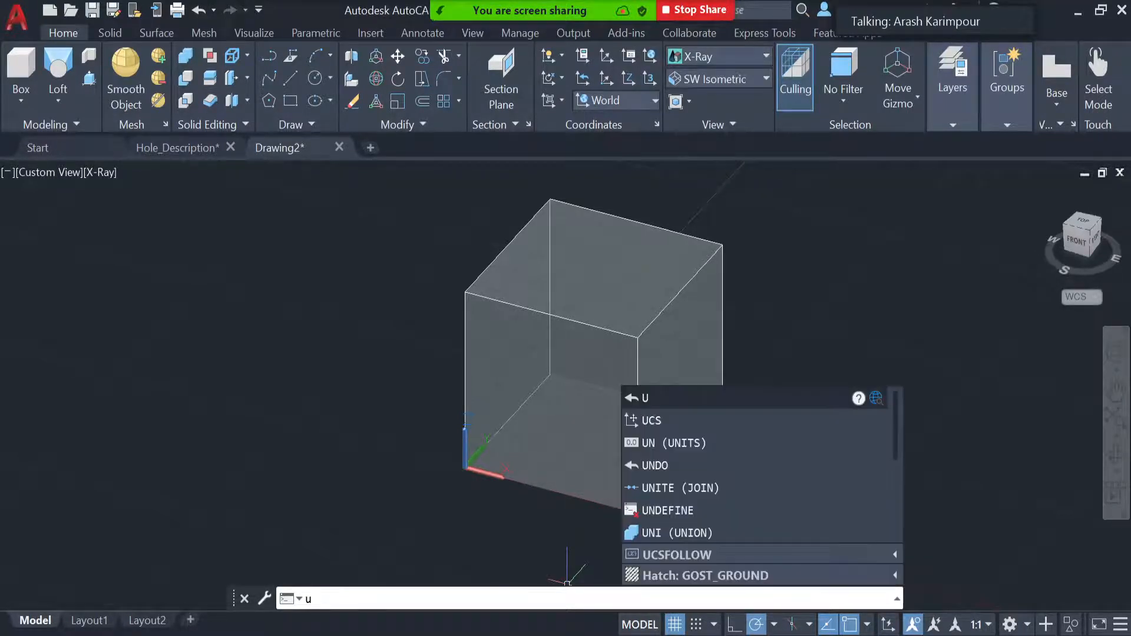
# - Define a UCS at the top face's front-left corner, with X along the front edge and the XY plane on the top face
pyautogui.write('cs')
pyautogui.press('Return')
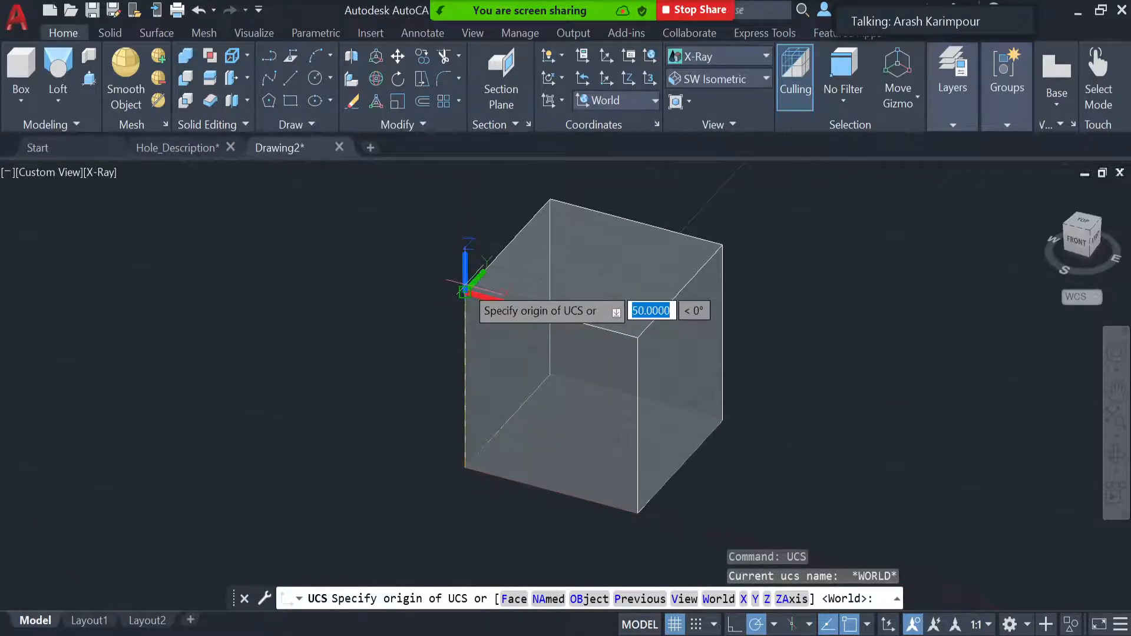
pyautogui.scroll(2, 465, 290)
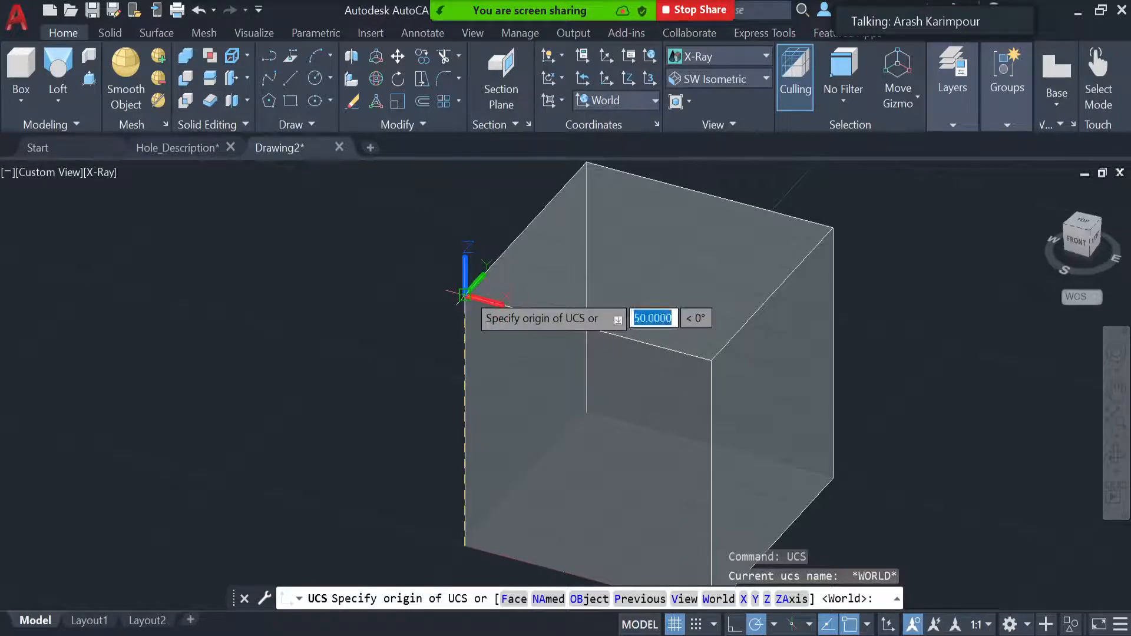
pyautogui.click(465, 292)
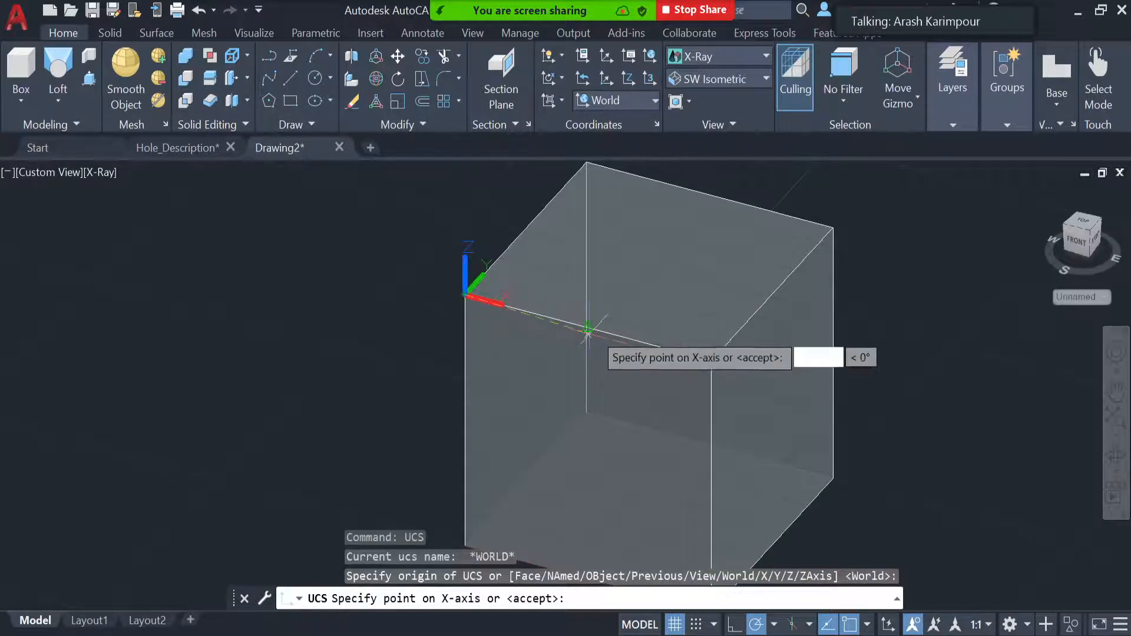
pyautogui.click(623, 337)
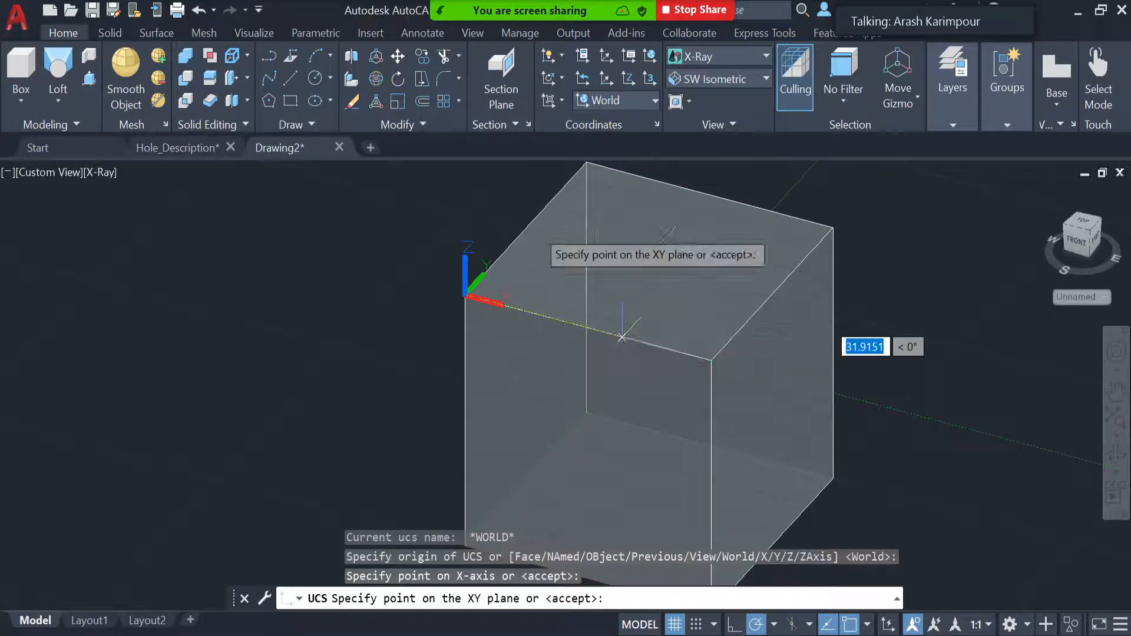
pyautogui.click(547, 205)
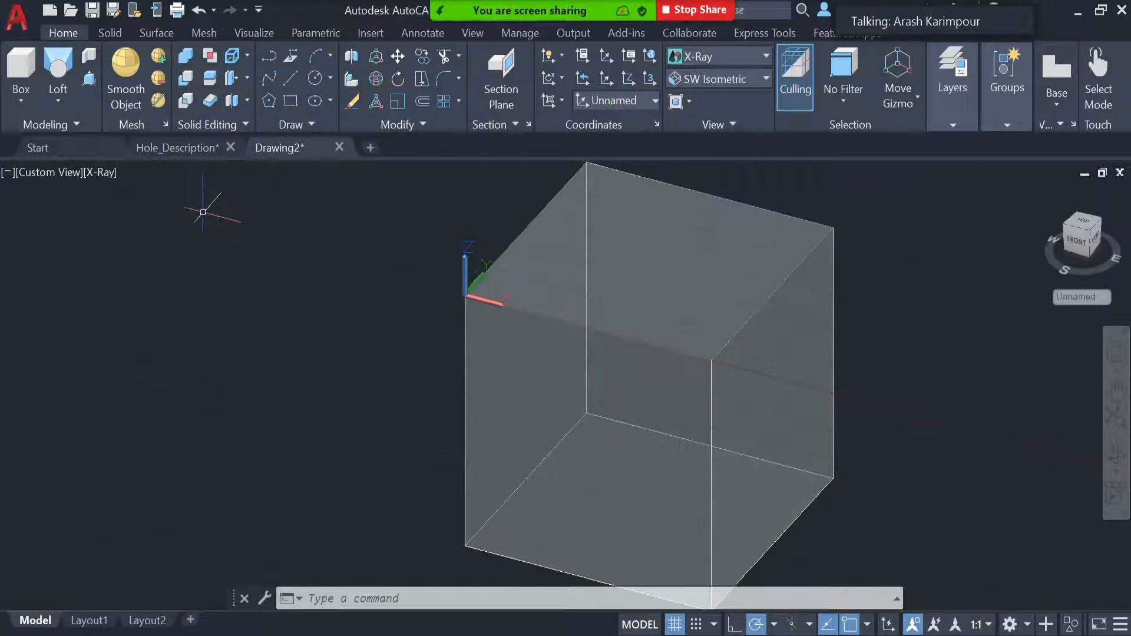
# - Draw a circle of diameter 25 at the centre of the cube's top face, aligned with the midpoints of two edges
pyautogui.click(330, 79)
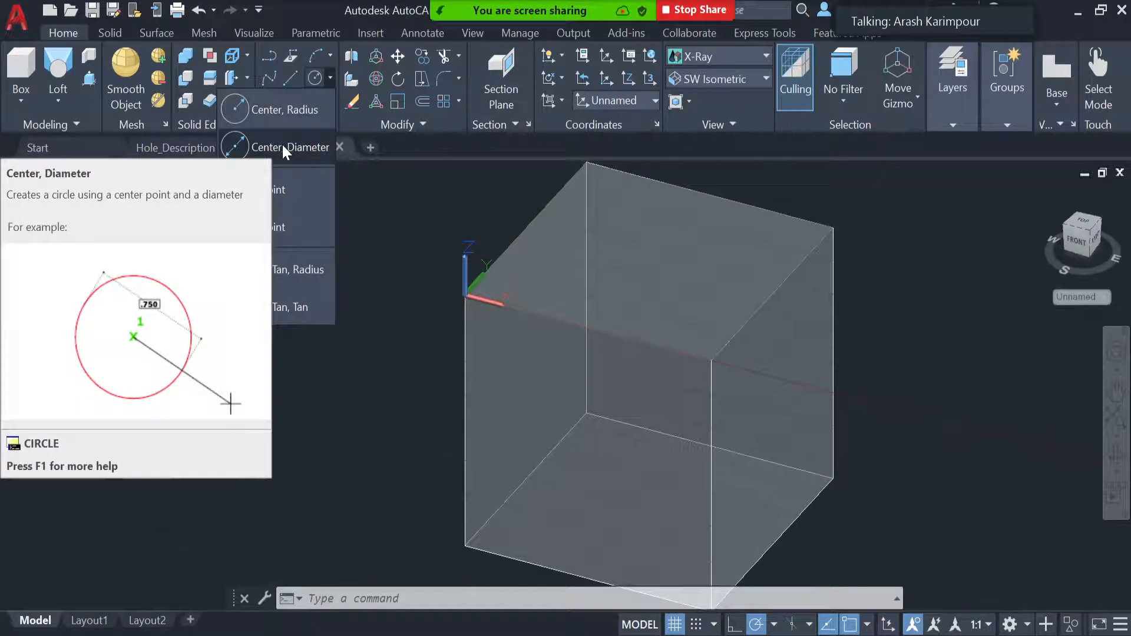
pyautogui.click(282, 146)
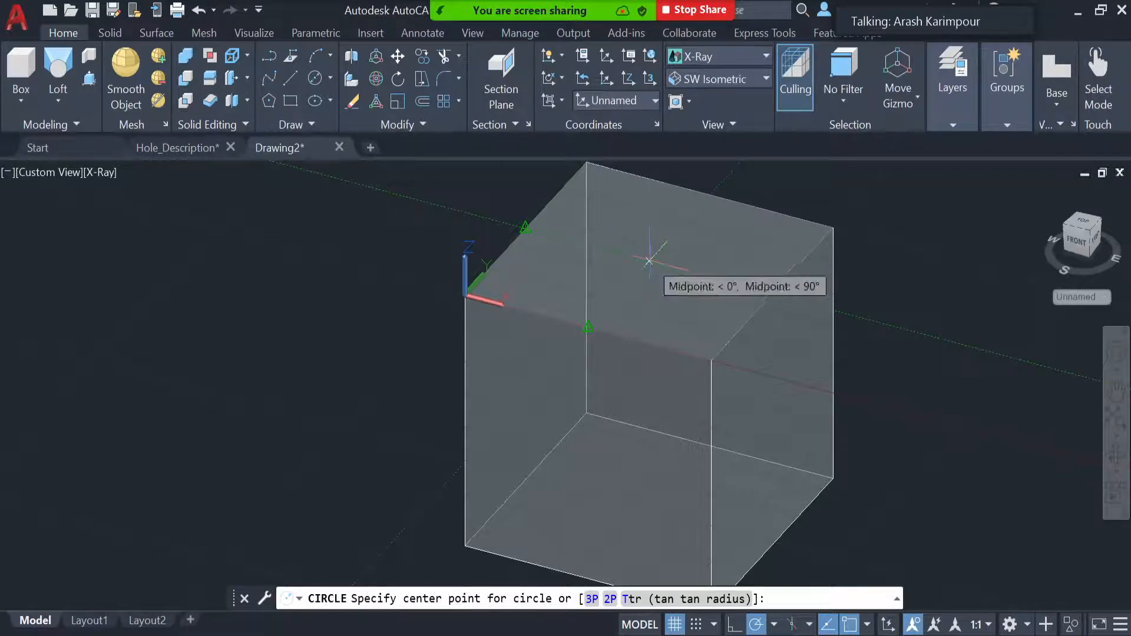
pyautogui.click(649, 259)
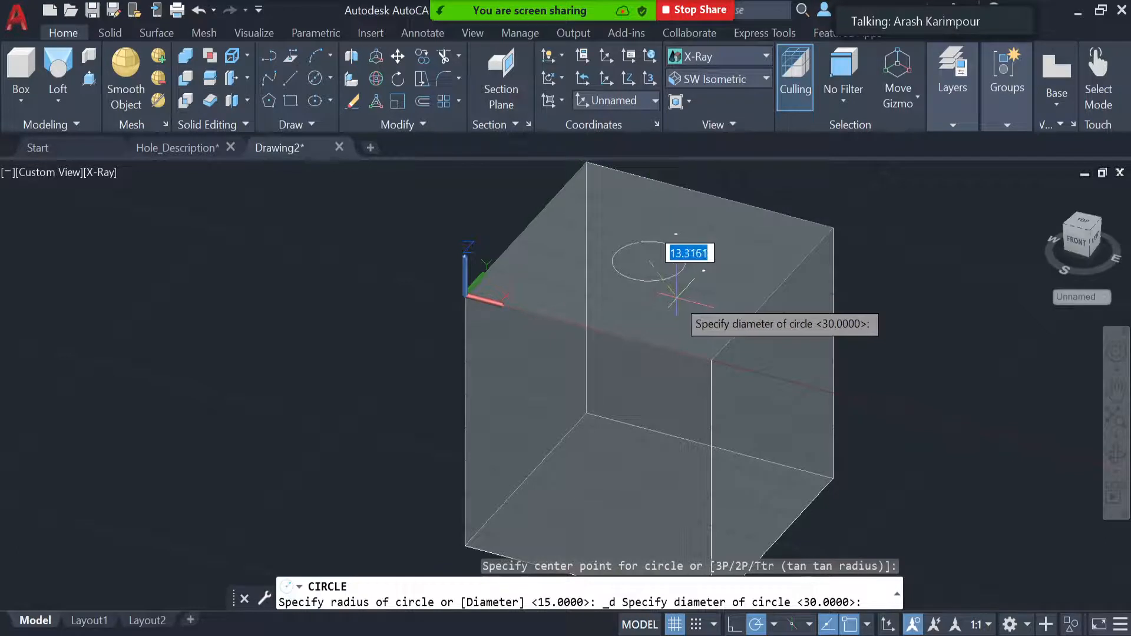
pyautogui.write('25')
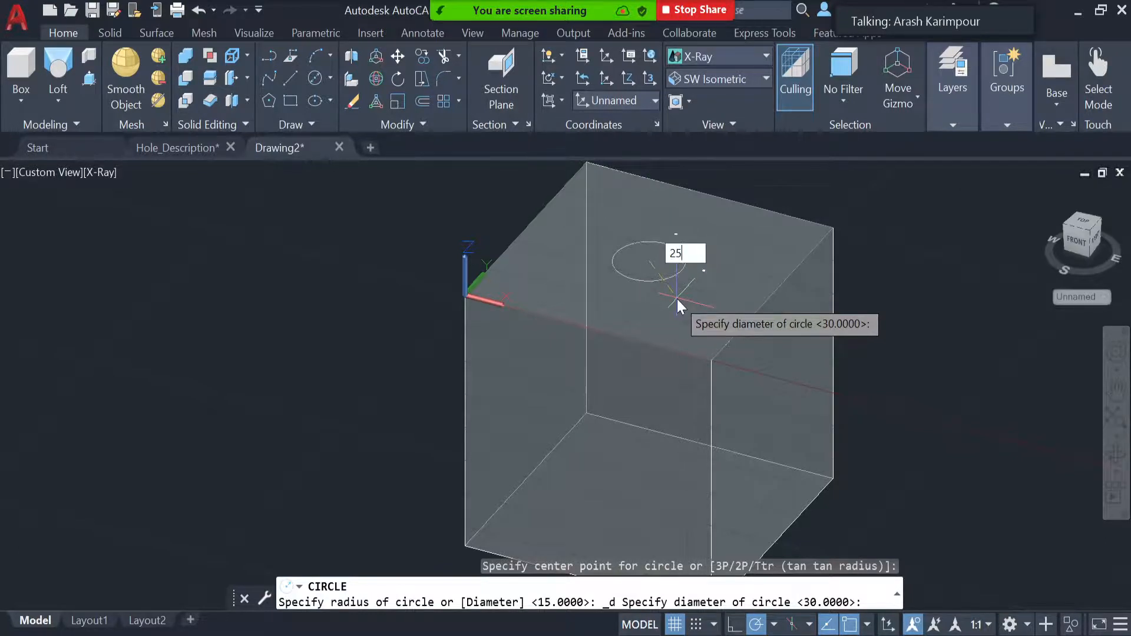
pyautogui.press('Return')
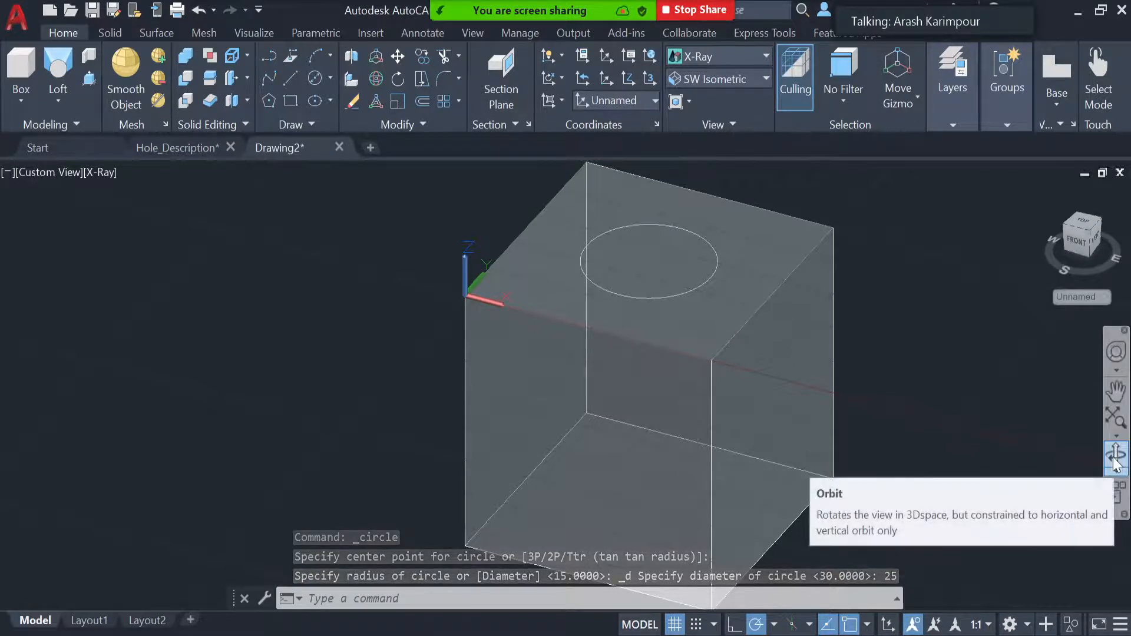
# - Draw a concentric circle of diameter 15 at the centre of the cube's top face
pyautogui.click(330, 78)
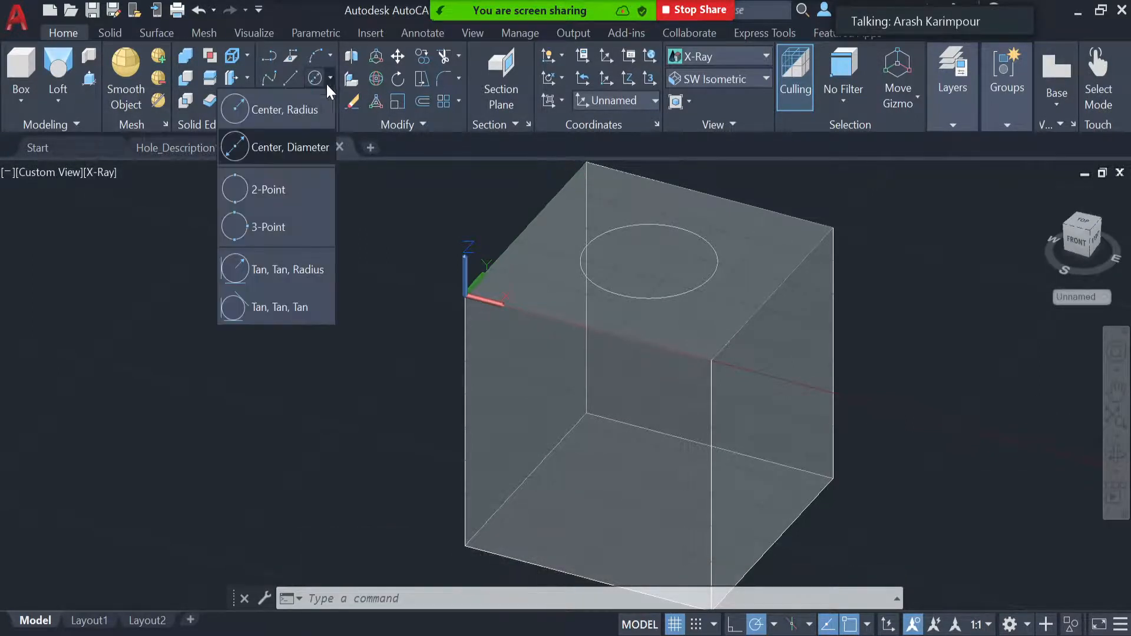
pyautogui.click(284, 146)
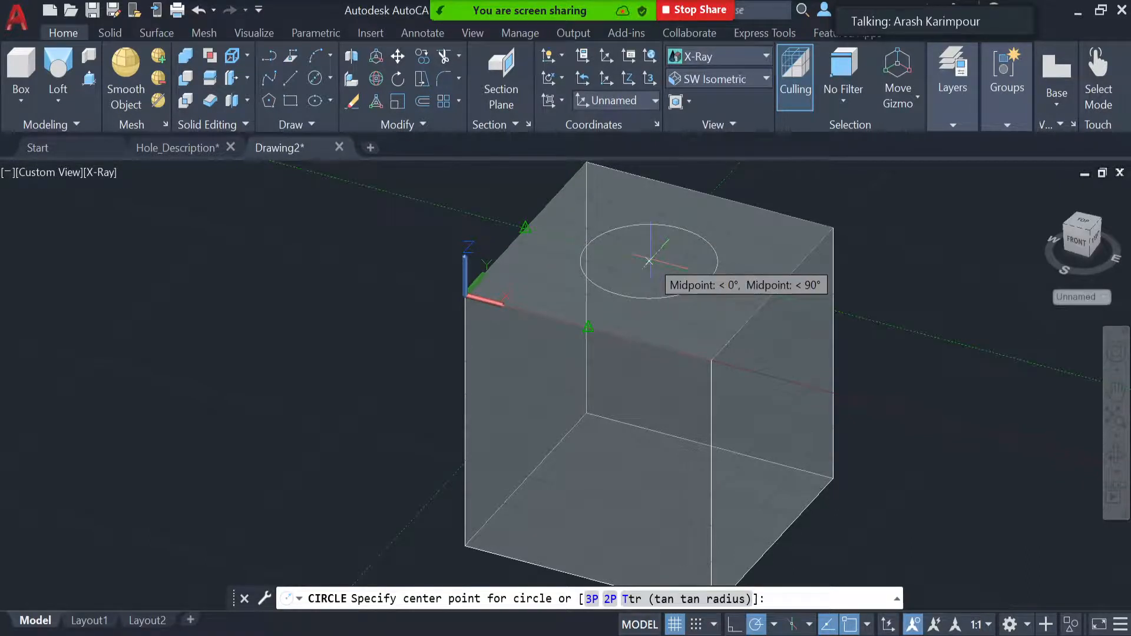
pyautogui.click(649, 261)
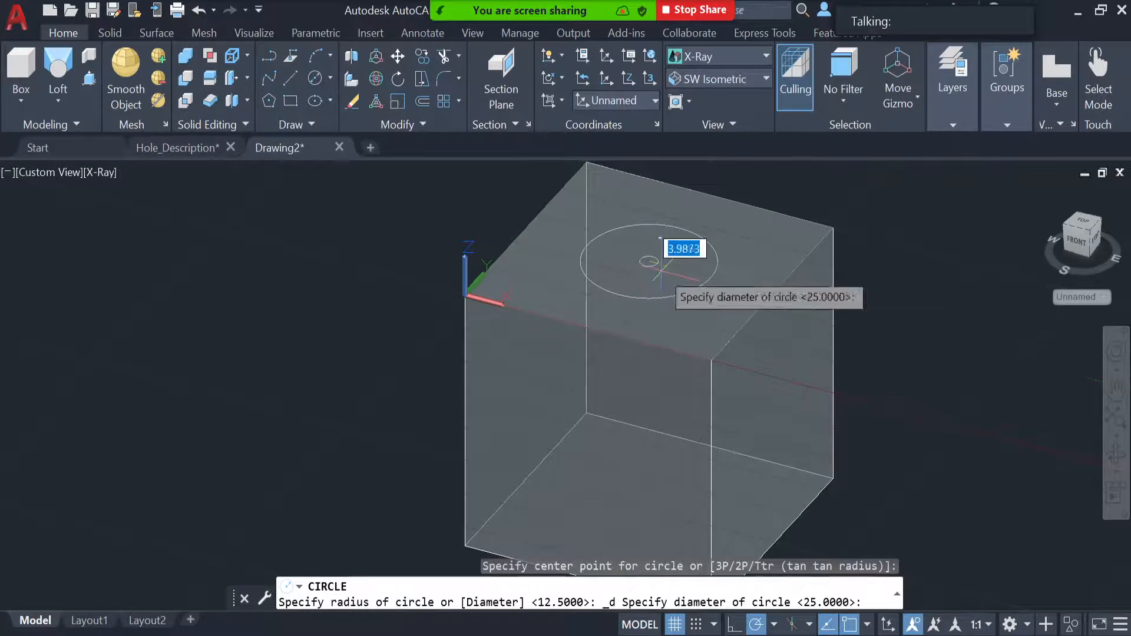
pyautogui.write('15')
pyautogui.press('Return')
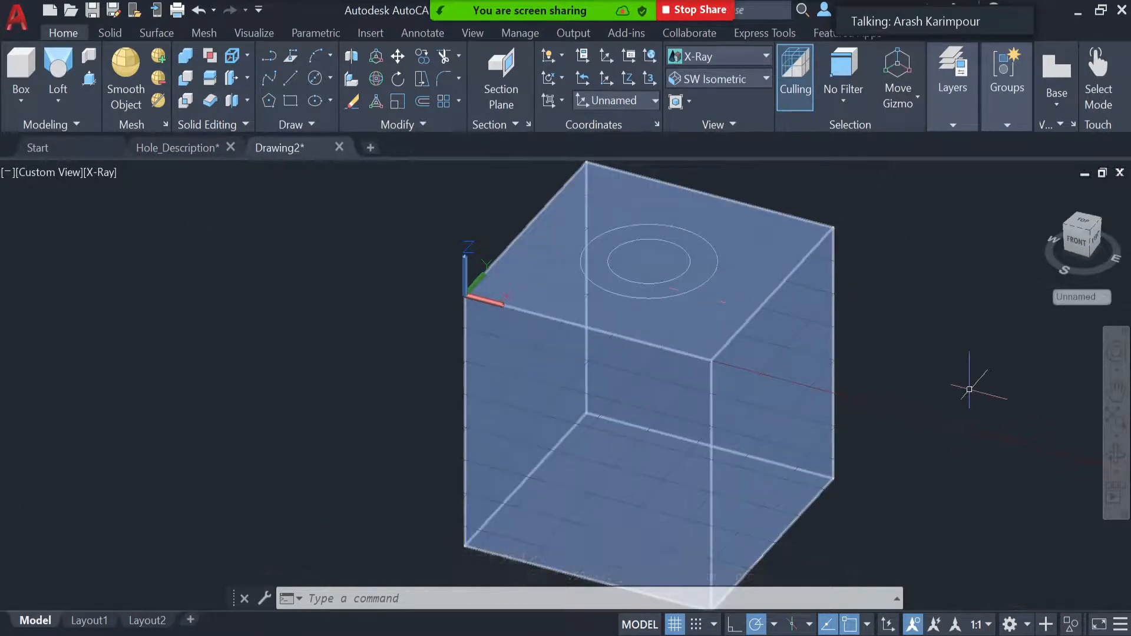
# - Press-pull the ring between the two circles down into the cube by 10
pyautogui.click(1116, 453)
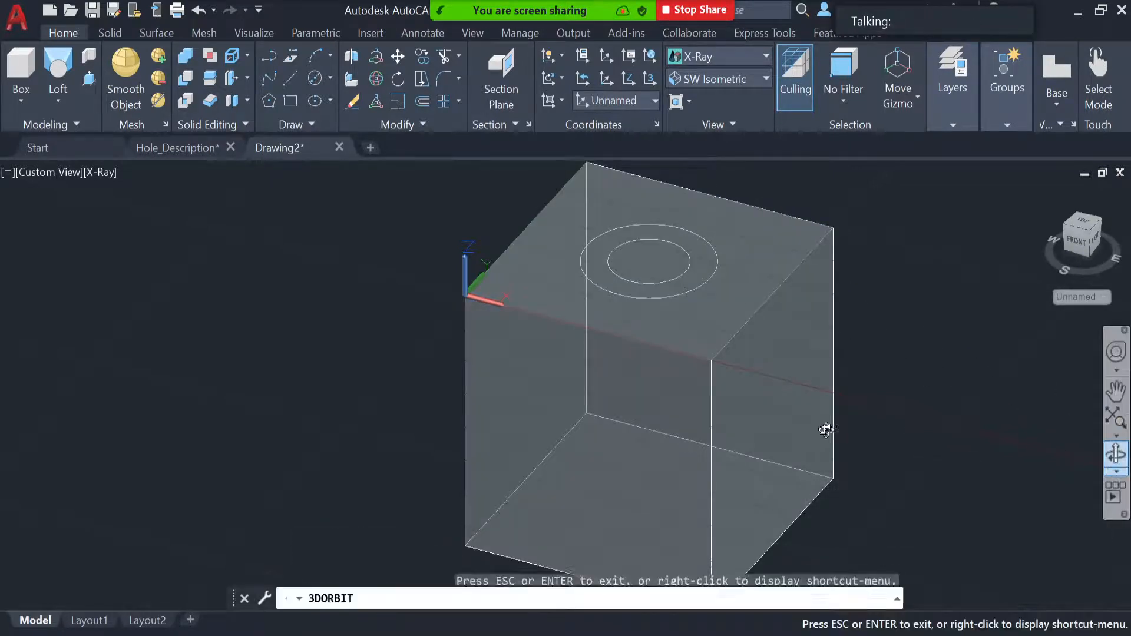
pyautogui.moveTo(864, 444); pyautogui.dragTo(883, 420)
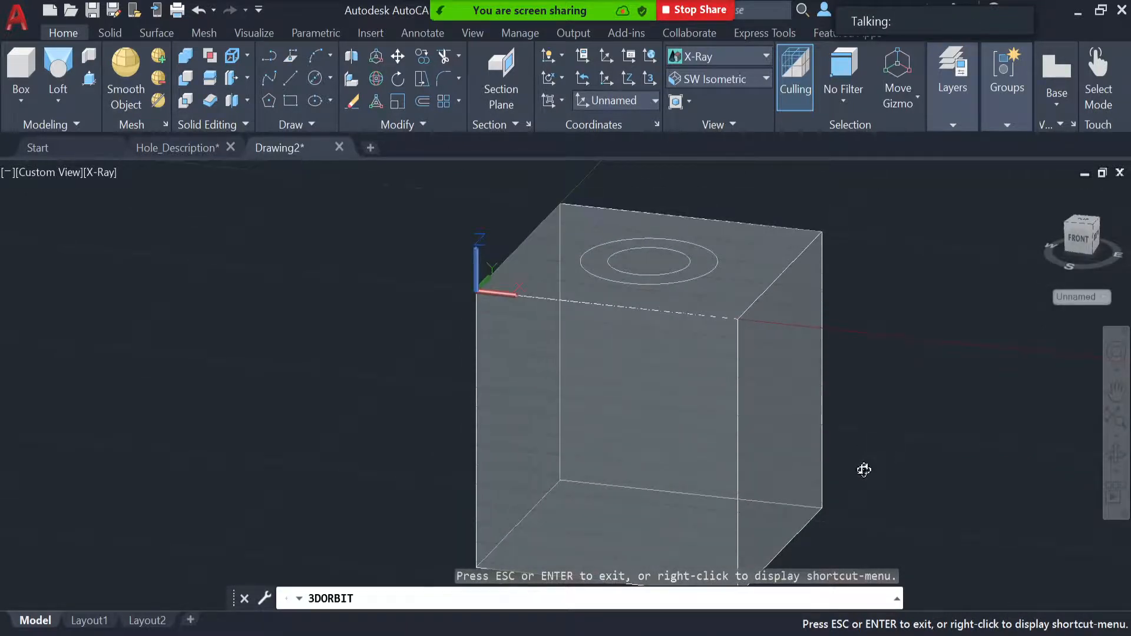
pyautogui.press('Escape')
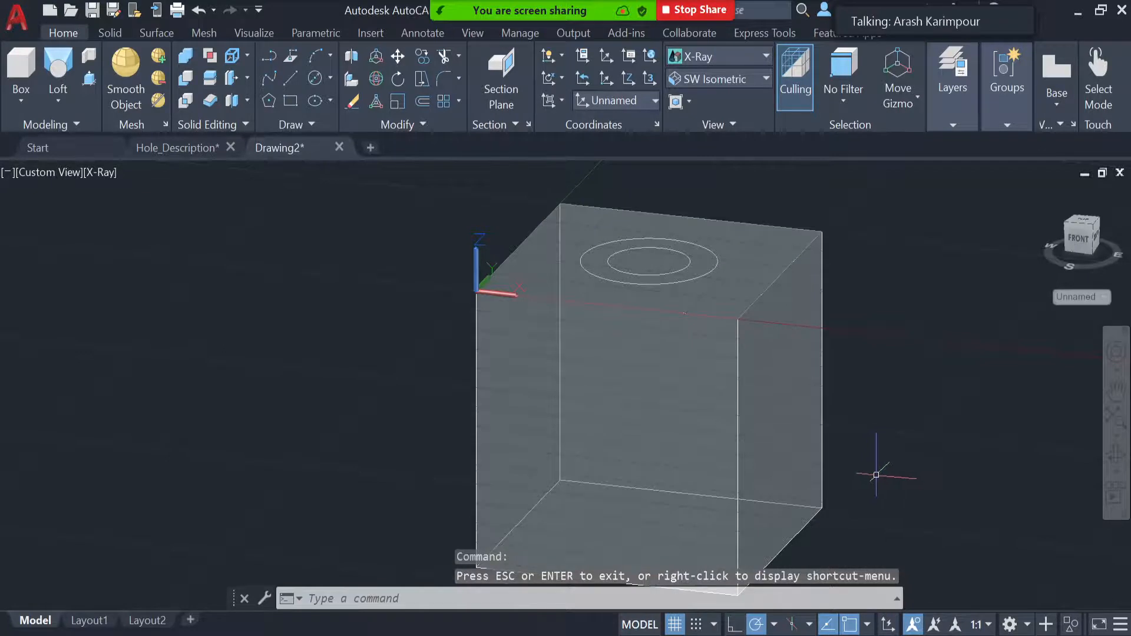
pyautogui.moveTo(876, 475); pyautogui.dragTo(879, 464, button='middle')
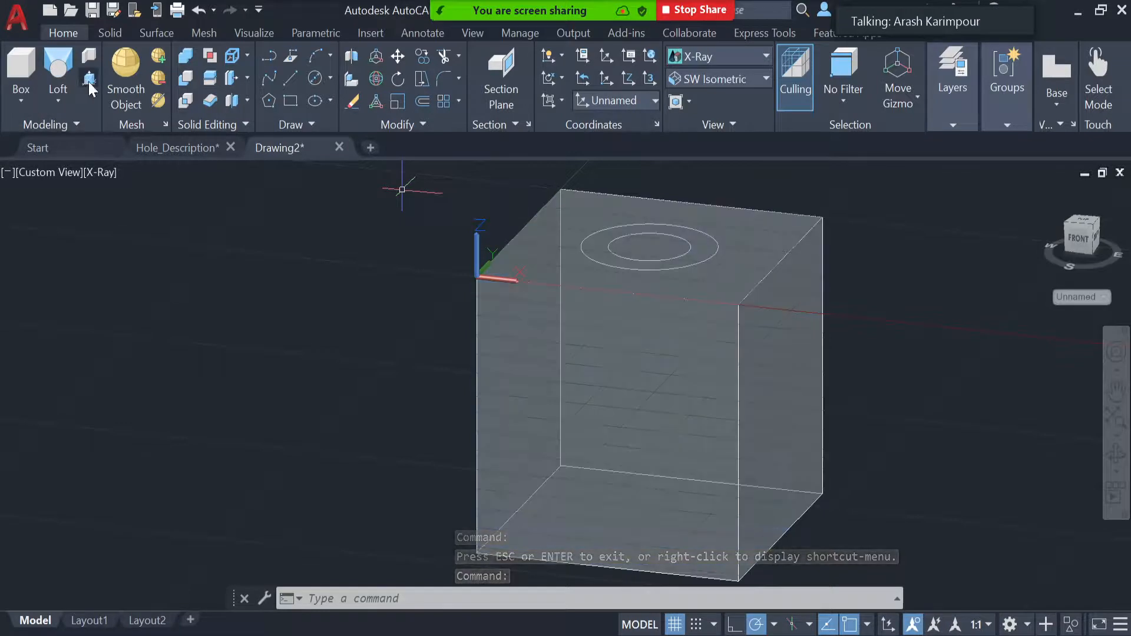
pyautogui.click(87, 82)
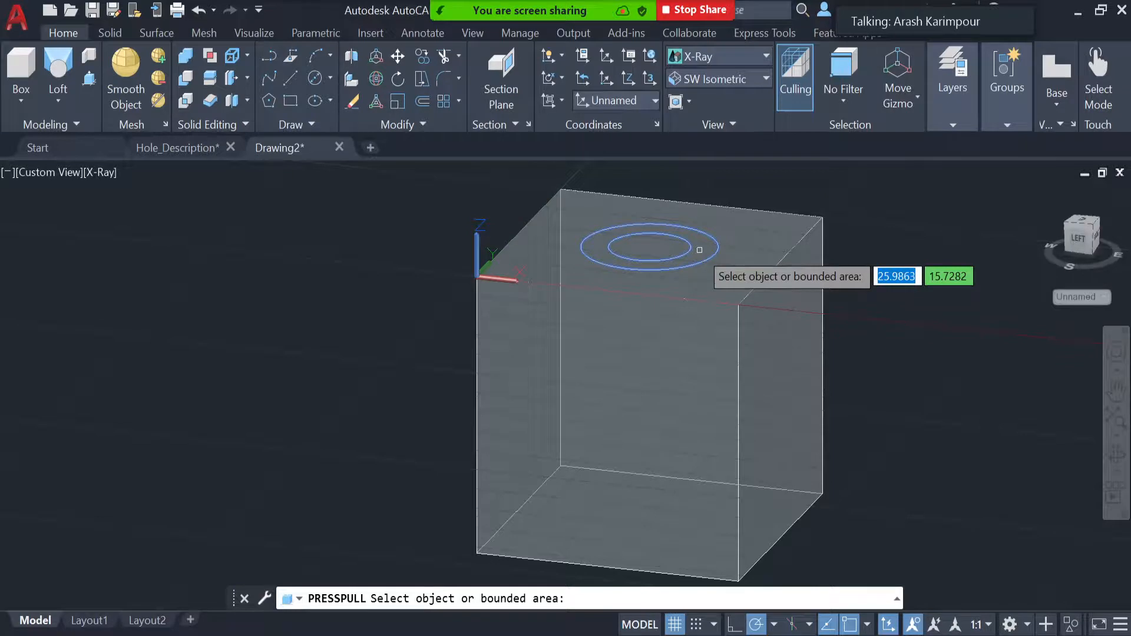
pyautogui.click(699, 250)
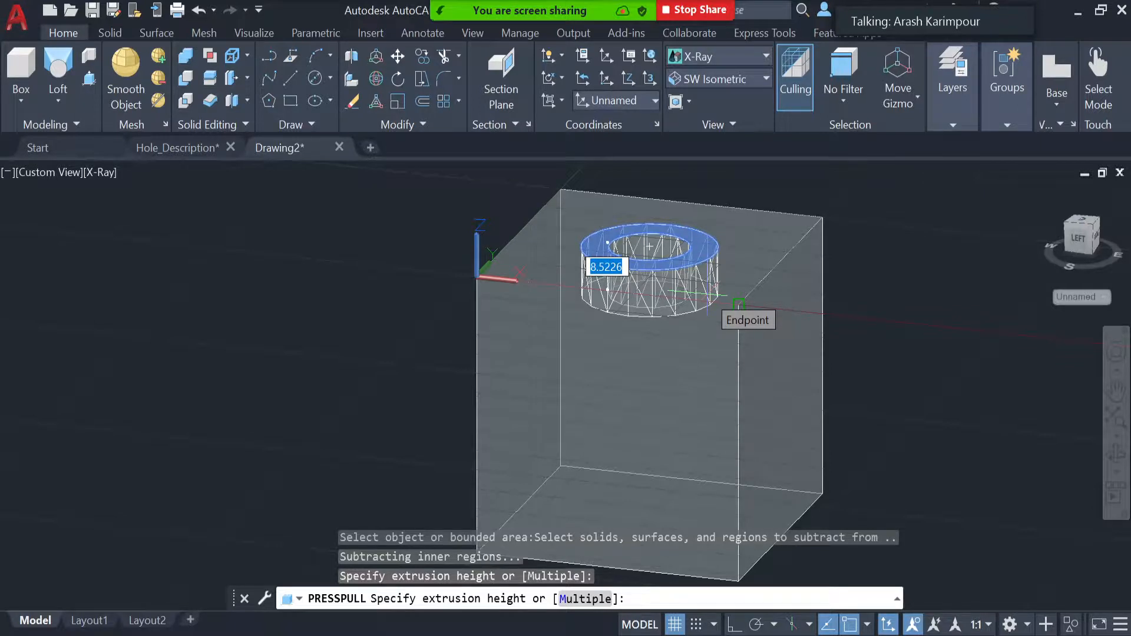
pyautogui.write('10')
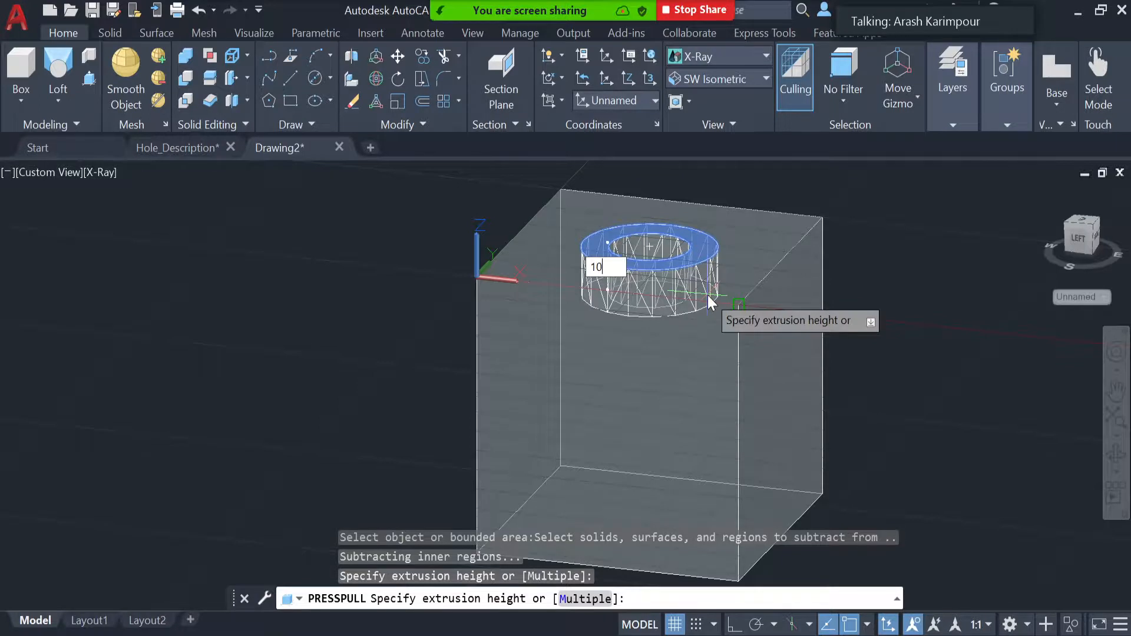
pyautogui.press('Return')
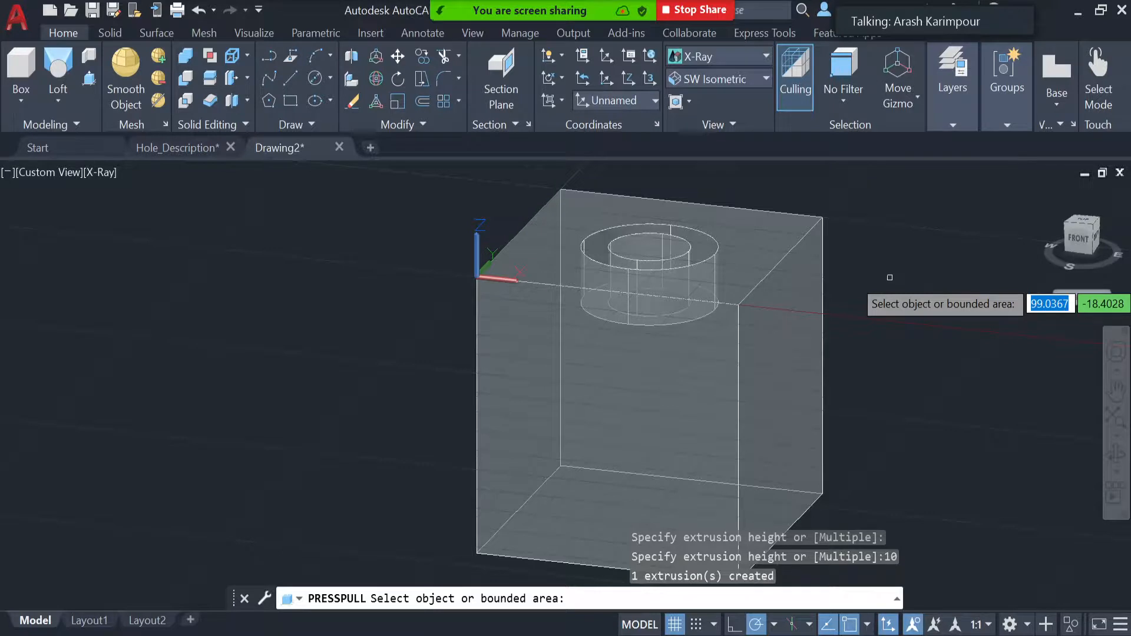
pyautogui.press('Return')
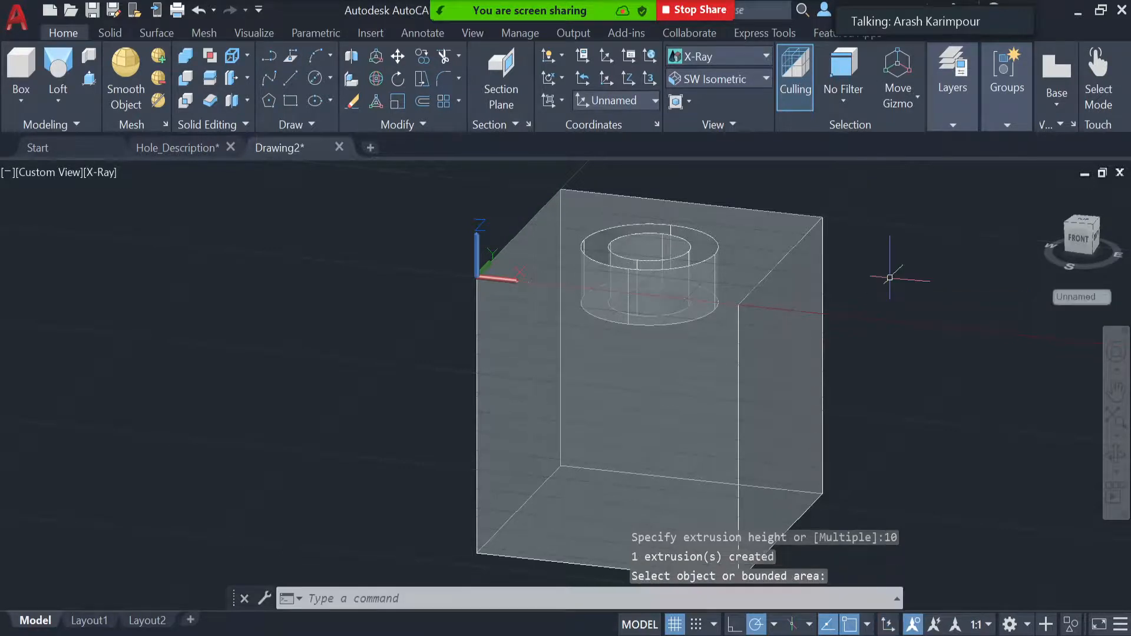
# - Press-pull the inner circle's area about 104 units down, past the cube's bottom face, to cut the through hole
pyautogui.click(89, 77)
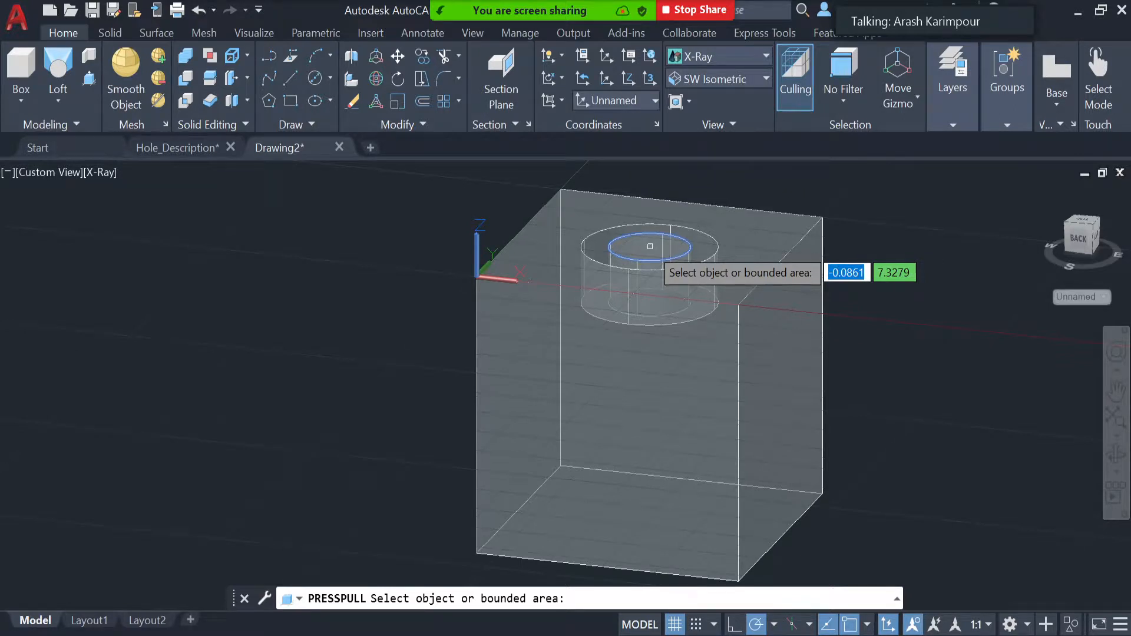
pyautogui.click(650, 247)
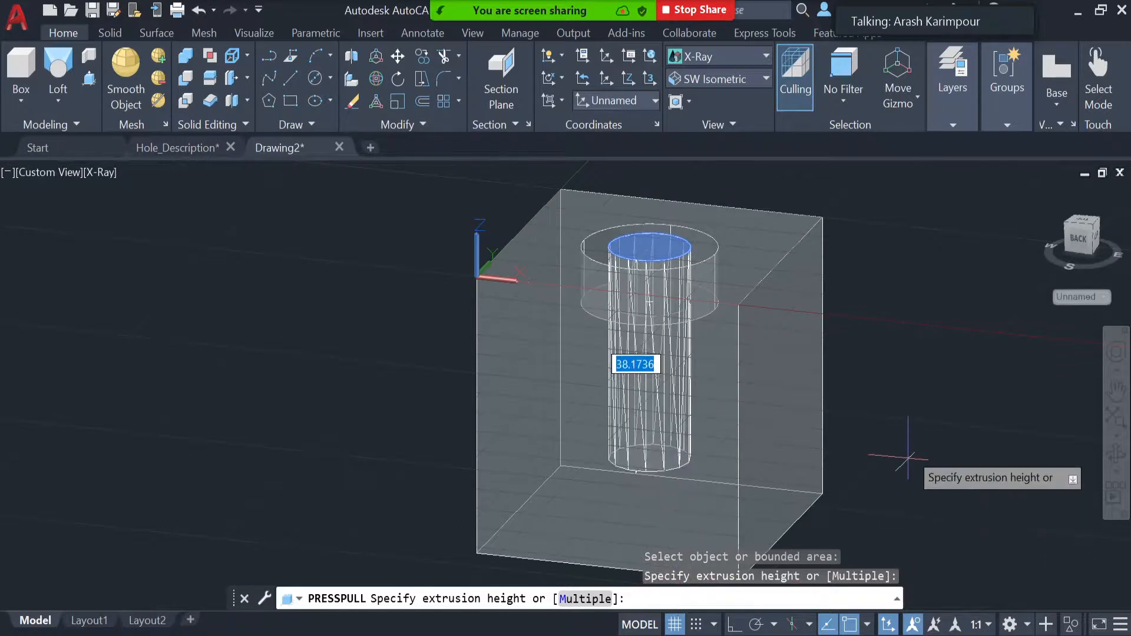
pyautogui.scroll(-2, 905, 448)
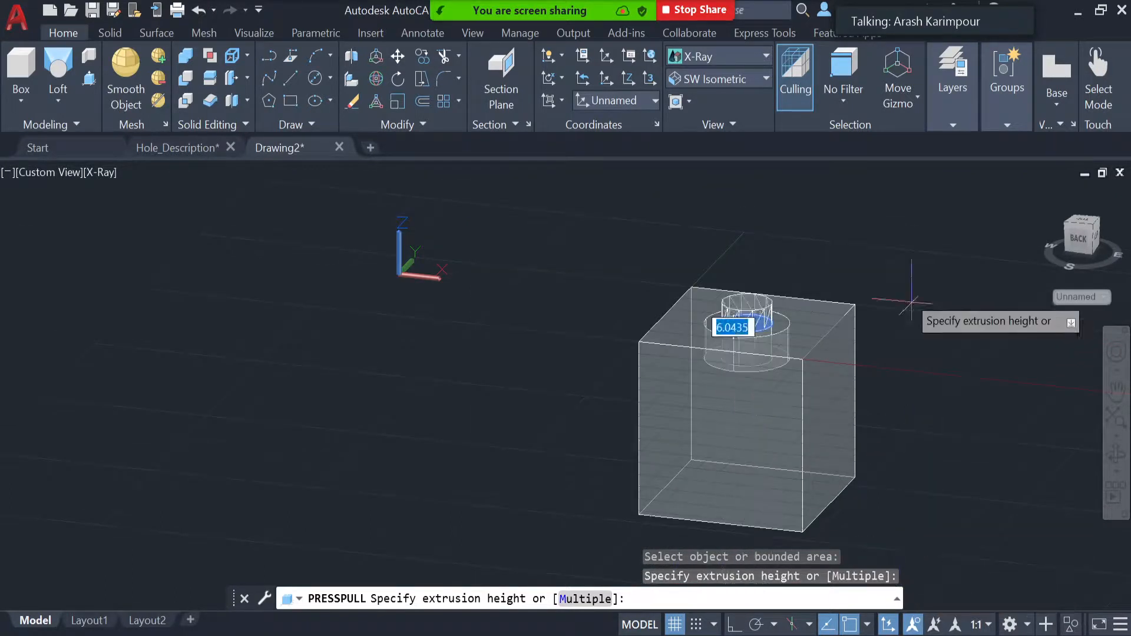
pyautogui.scroll(-2, 888, 252)
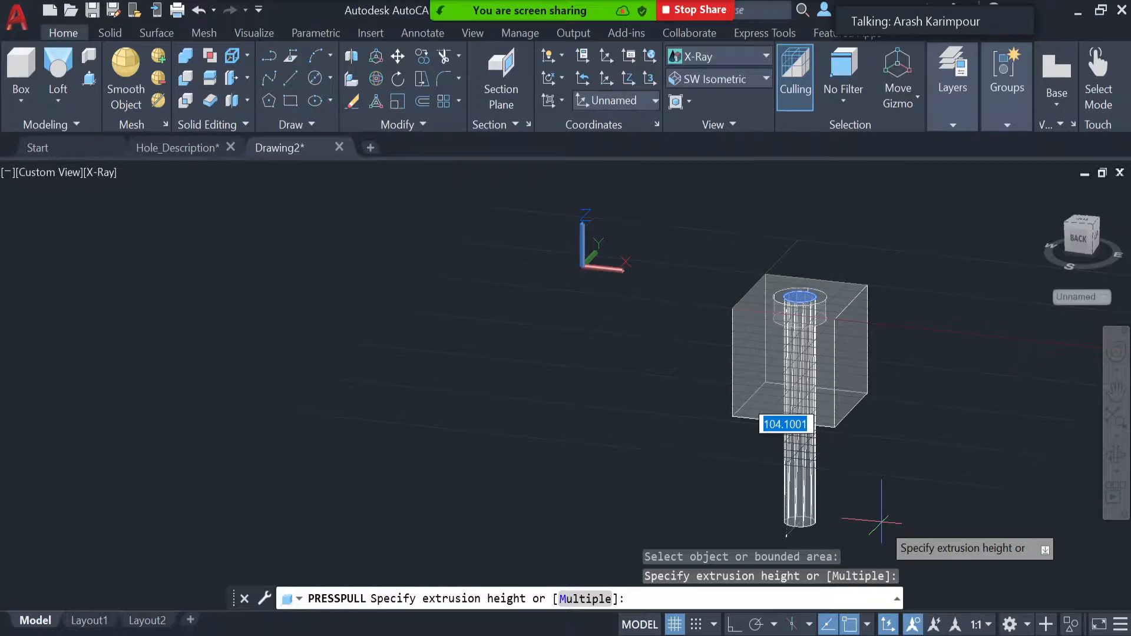
pyautogui.click(882, 521)
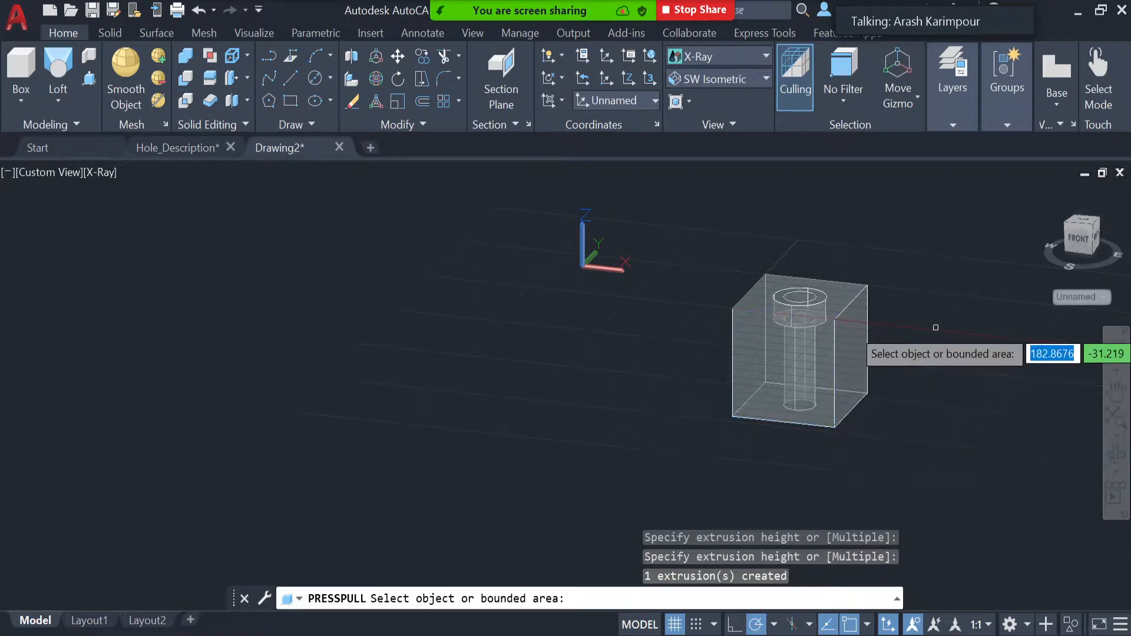
pyautogui.press('Escape')
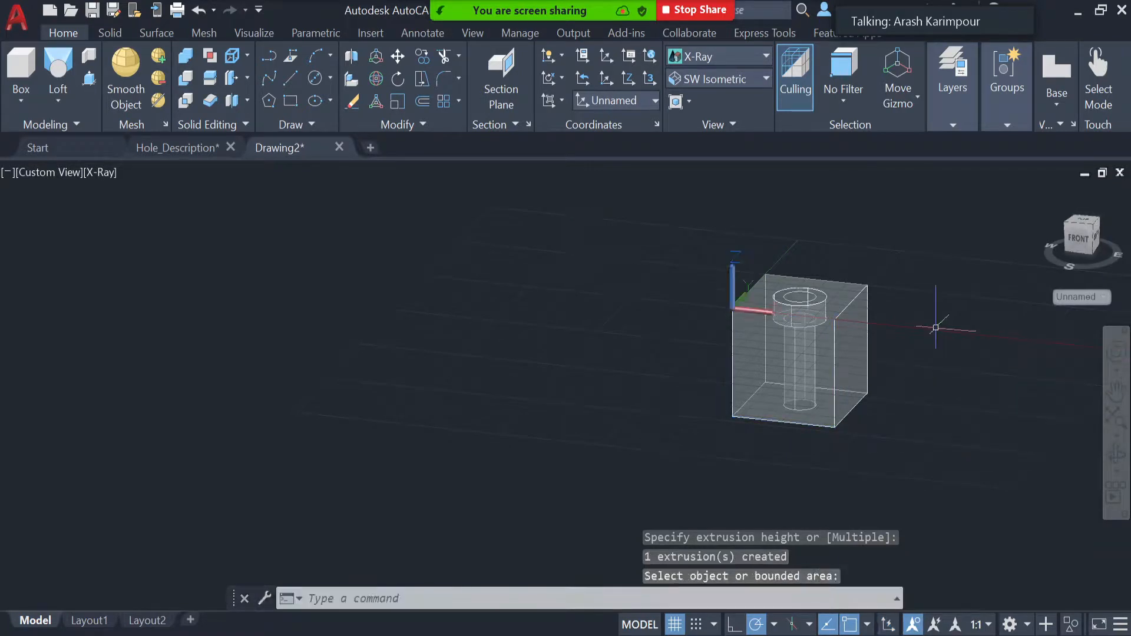
# - Delete the leftover inner circle on the top face and return the UCS to World
pyautogui.scroll(2, 937, 337)
pyautogui.scroll(2, 936, 337)
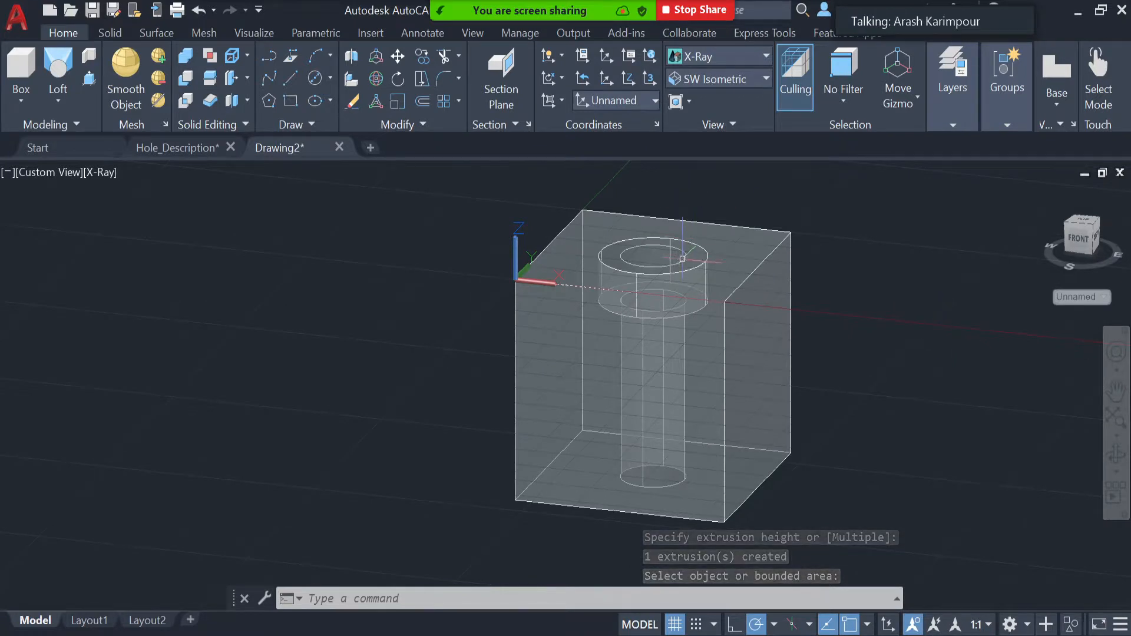
pyautogui.click(684, 259)
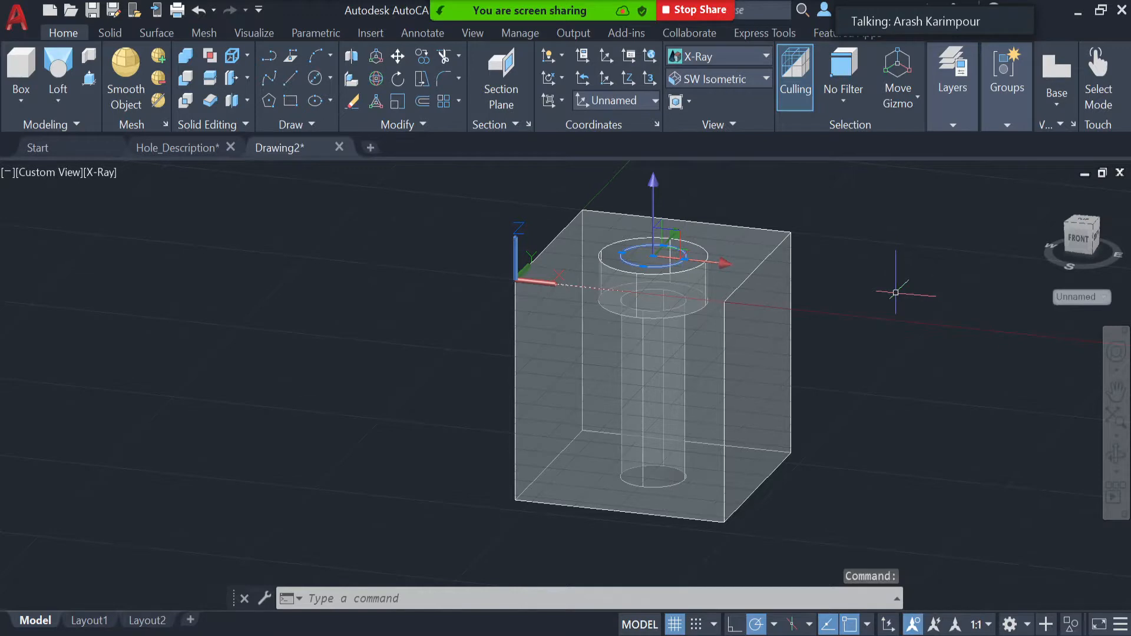
pyautogui.press('Delete')
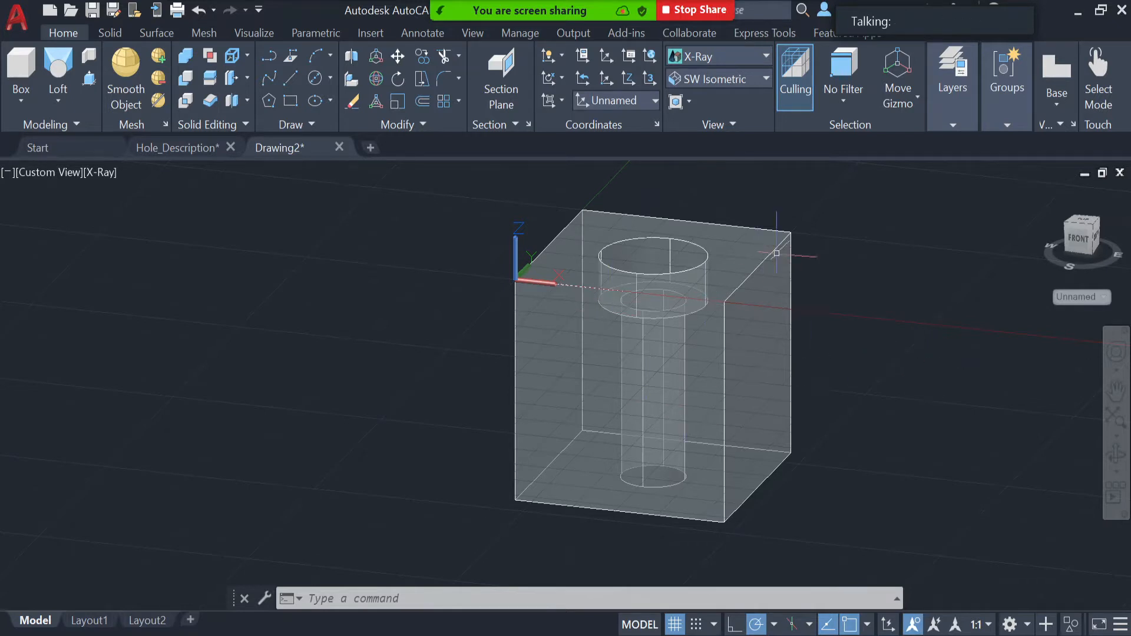
pyautogui.click(649, 56)
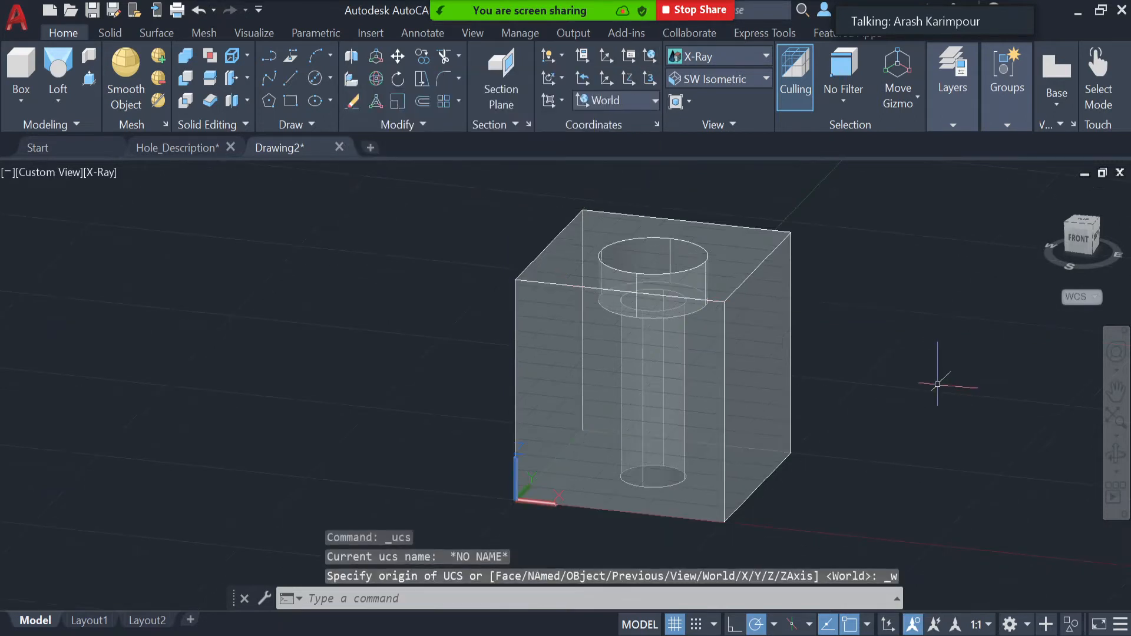